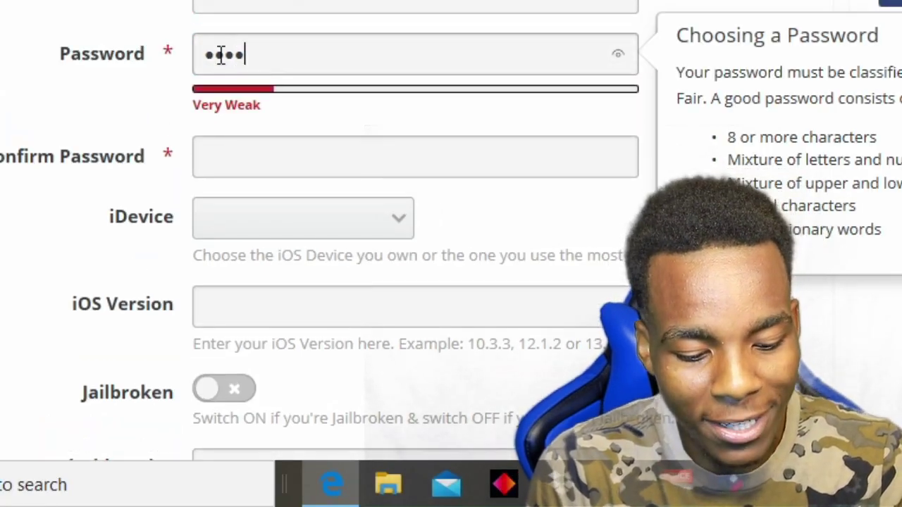
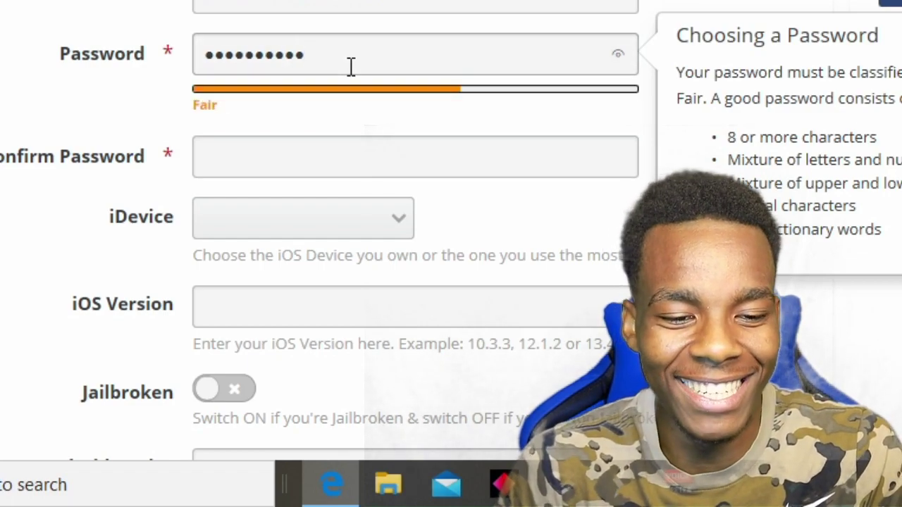
Step: Lengthen the password until it rates Strong and enter the matching password in Confirm Password
{"action": "key", "text": "Tab"}
{"action": "key", "text": "ctrl+v"}
{"action": "left_click", "coordinate": [352, 43]}
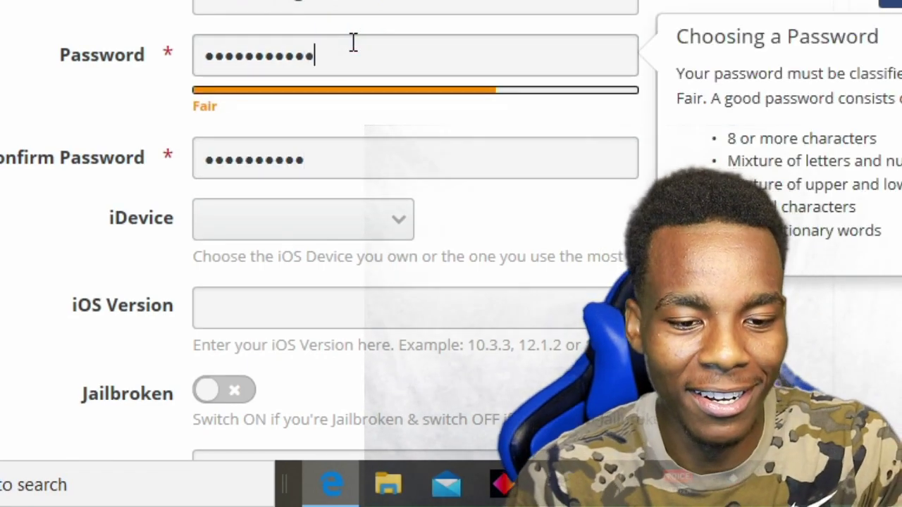
{"action": "type", "text": "1"}
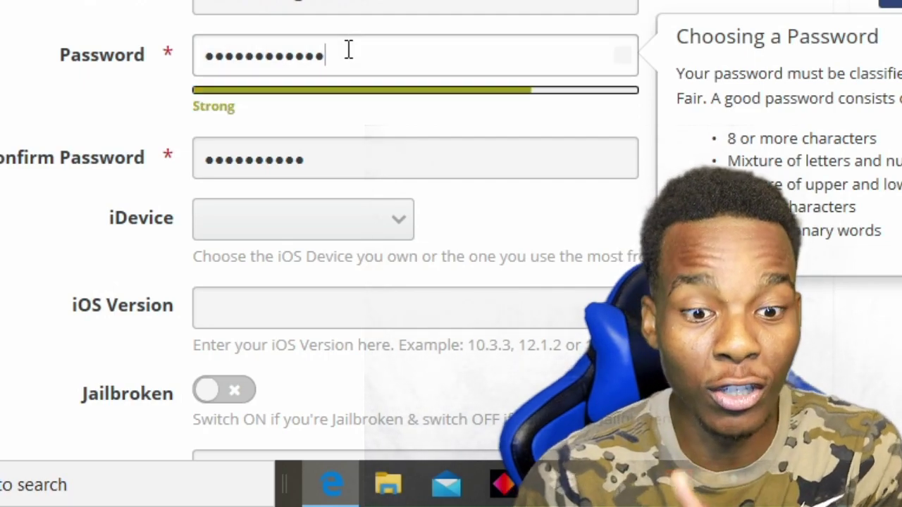
{"action": "left_click", "coordinate": [349, 156]}
{"action": "type", "text": "1"}
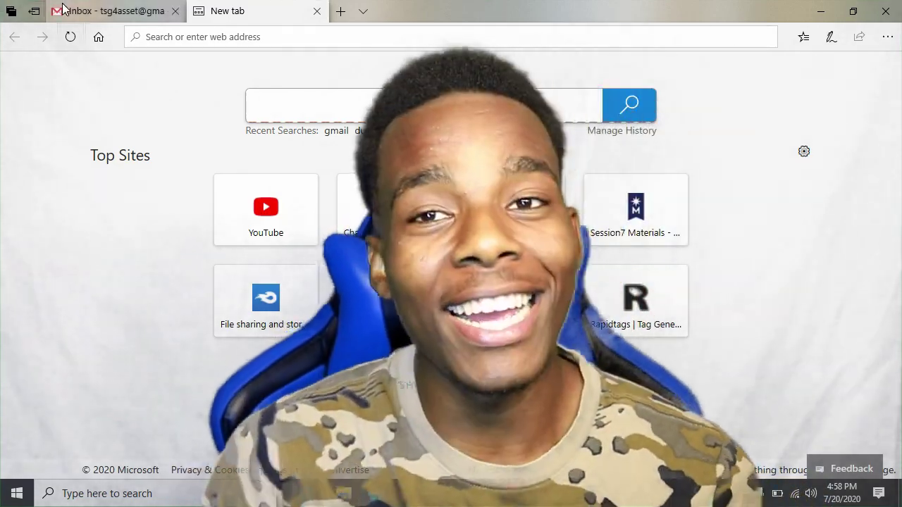
Step: Switch to an empty new Edge tab showing Top Sites
{"action": "mouse_move", "coordinate": [62, 9]}
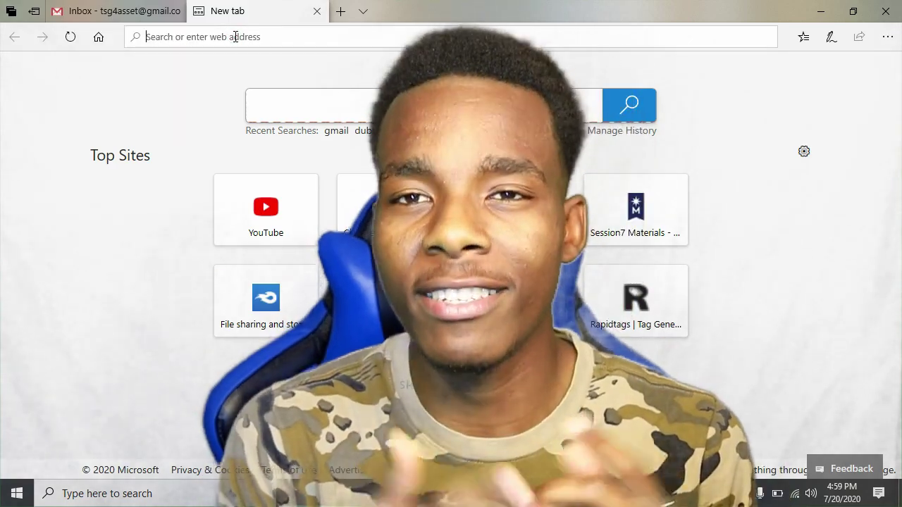
Step: Load iosgods.com from the 'ios' address-bar suggestion and return to the top of the page
{"action": "type", "text": "iosgods.com/"}
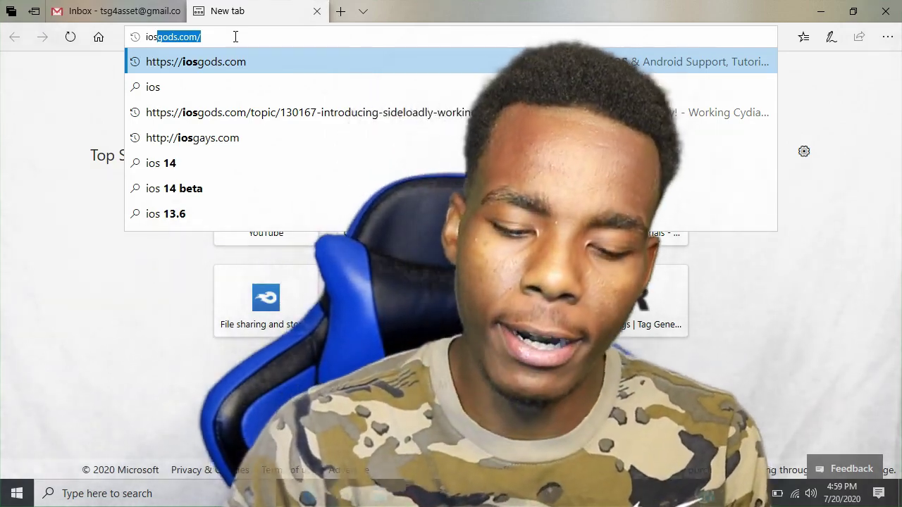
{"action": "key", "text": "Return"}
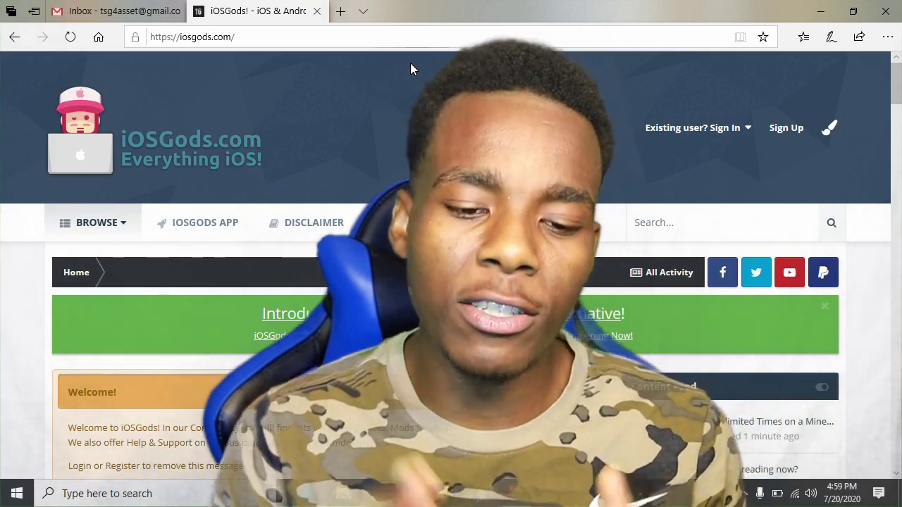
{"action": "scroll", "coordinate": [331, 298], "scroll_direction": "down", "scroll_amount": 3}
{"action": "scroll", "coordinate": [331, 297], "scroll_direction": "up", "scroll_amount": 2}
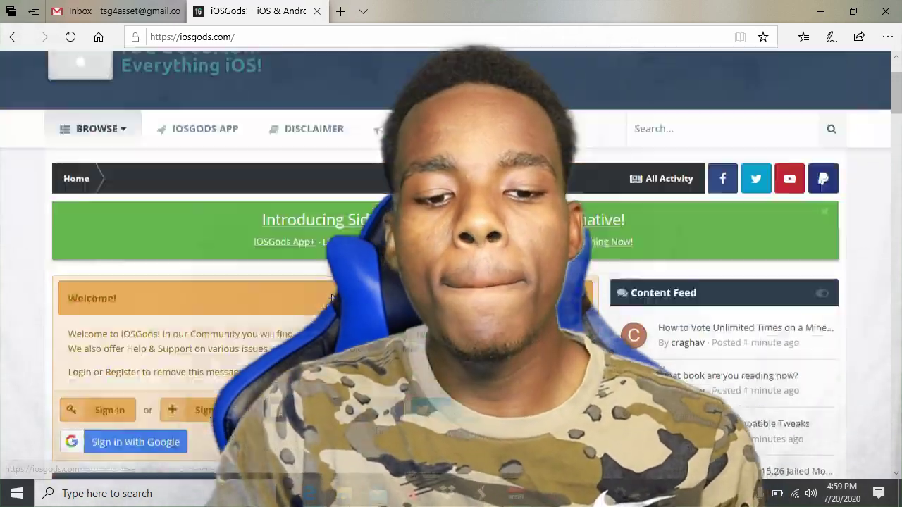
{"action": "scroll", "coordinate": [331, 298], "scroll_direction": "up", "scroll_amount": 2}
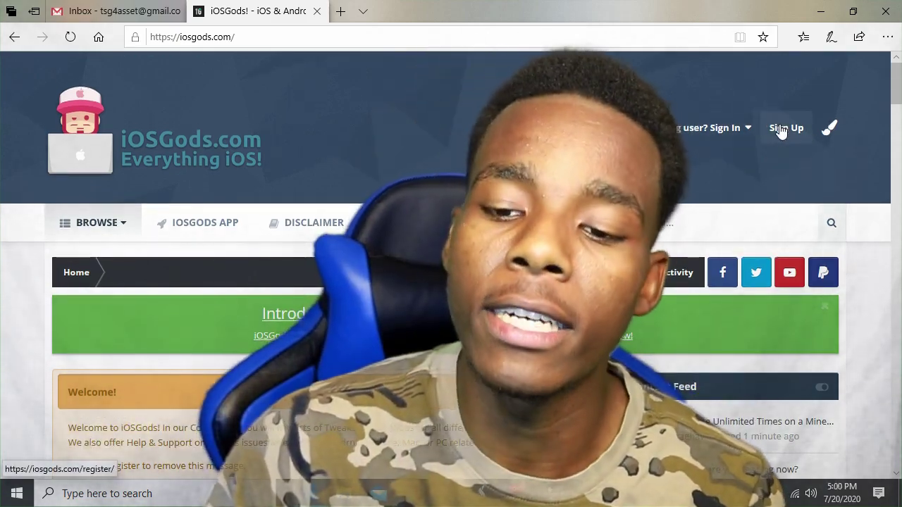
Step: Start Sign Up, pick July 20, 2000 as the birthday, and continue to the registration form
{"action": "left_click", "coordinate": [783, 131]}
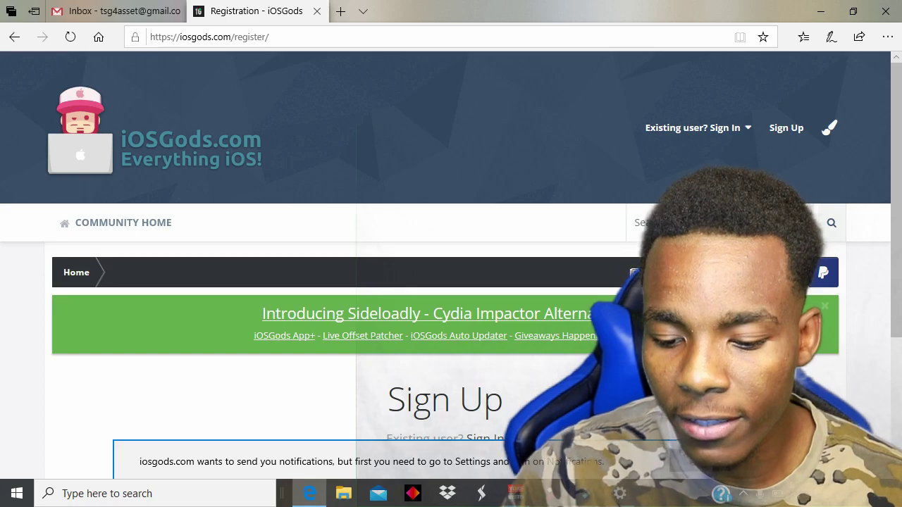
{"action": "scroll", "coordinate": [305, 289], "scroll_direction": "down", "scroll_amount": 3}
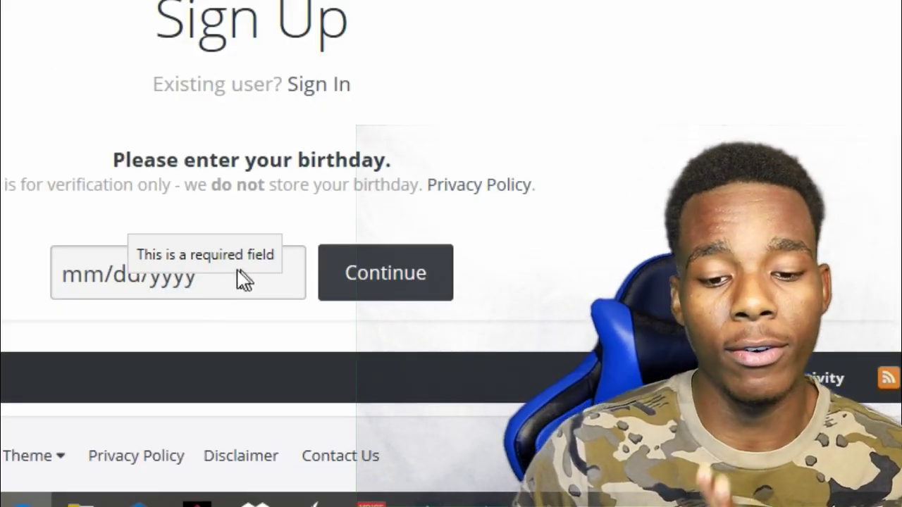
{"action": "left_click", "coordinate": [227, 269]}
{"action": "left_click", "coordinate": [178, 278]}
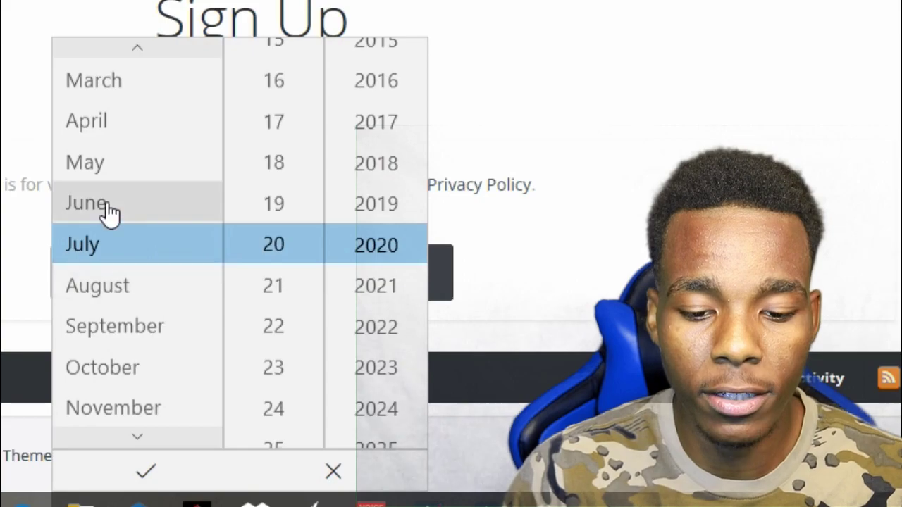
{"action": "scroll", "coordinate": [371, 208], "scroll_direction": "up", "scroll_amount": 2}
{"action": "scroll", "coordinate": [372, 208], "scroll_direction": "up", "scroll_amount": 9}
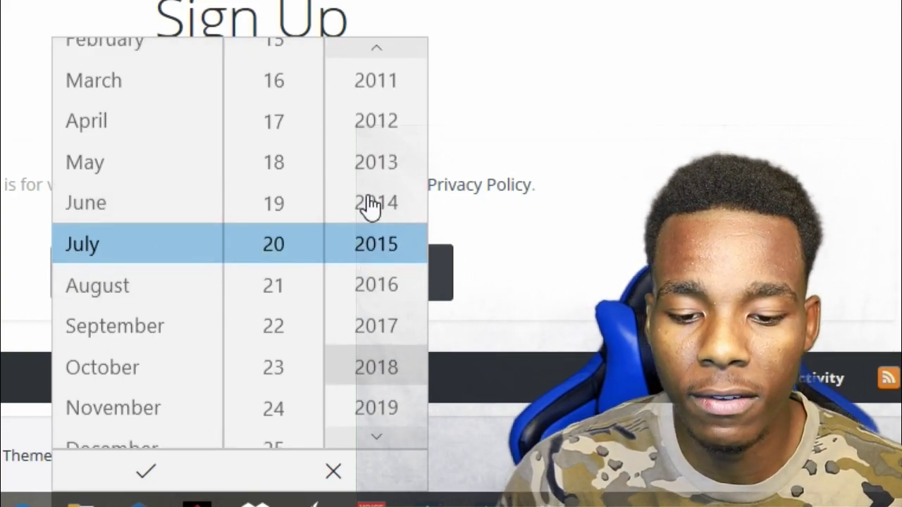
{"action": "scroll", "coordinate": [367, 204], "scroll_direction": "up", "scroll_amount": 5}
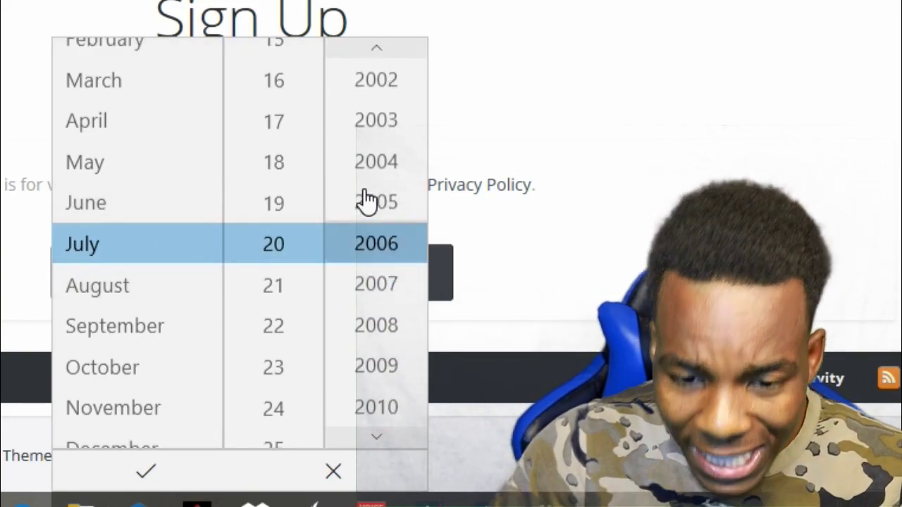
{"action": "scroll", "coordinate": [355, 194], "scroll_direction": "up", "scroll_amount": 1}
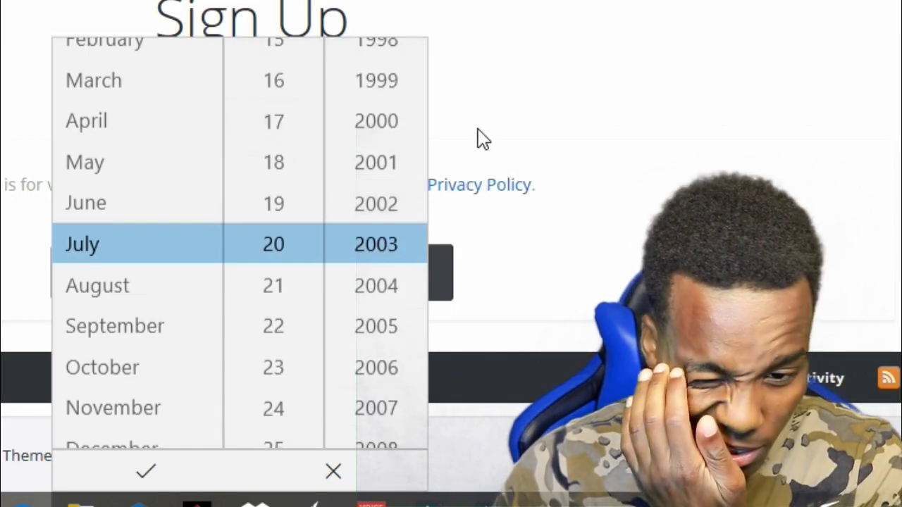
{"action": "left_click", "coordinate": [410, 121]}
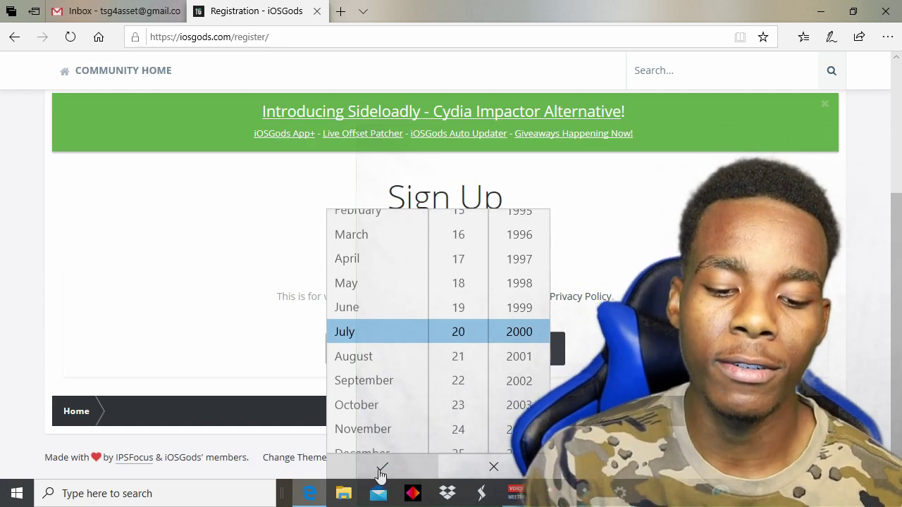
{"action": "left_click", "coordinate": [385, 467]}
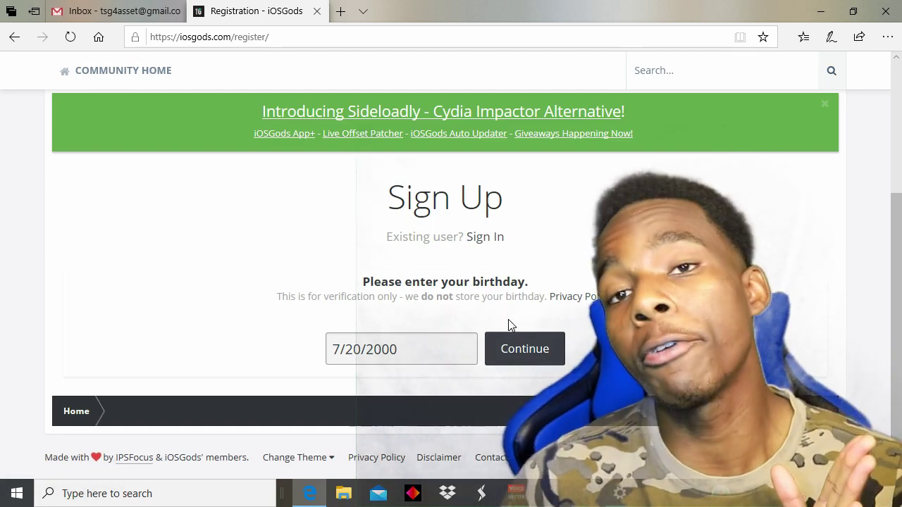
{"action": "left_click", "coordinate": [522, 350]}
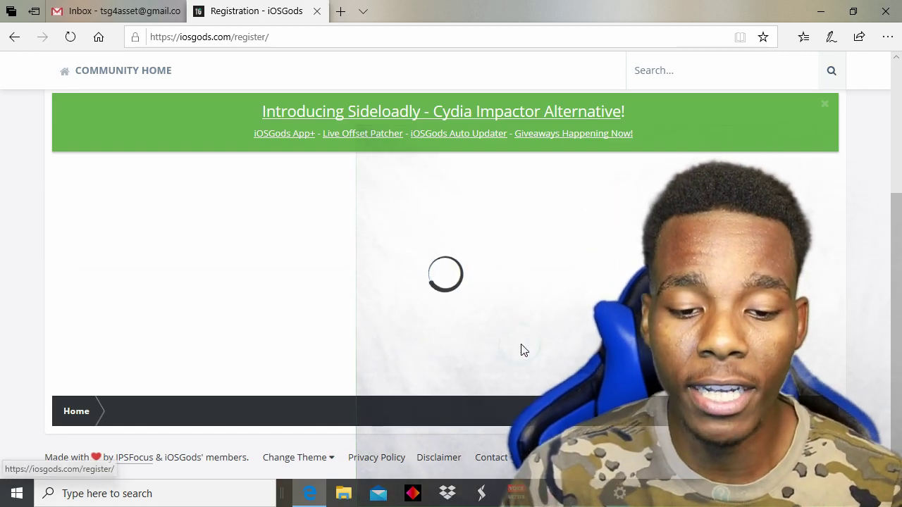
{"action": "scroll", "coordinate": [318, 268], "scroll_direction": "down", "scroll_amount": 8}
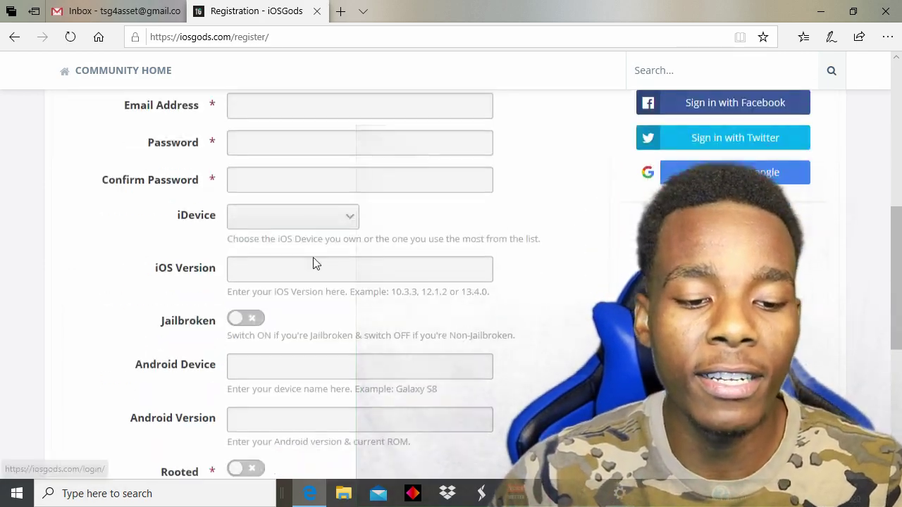
{"action": "scroll", "coordinate": [366, 255], "scroll_direction": "up", "scroll_amount": 8}
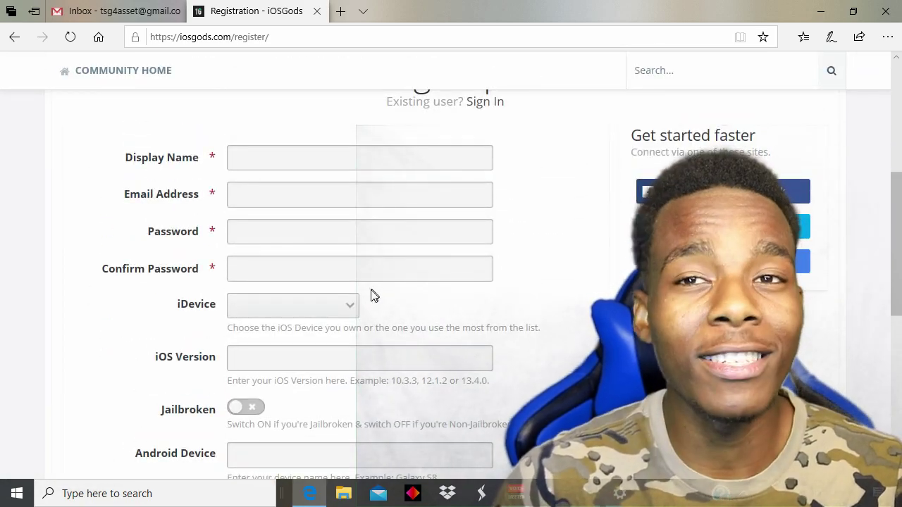
{"action": "scroll", "coordinate": [400, 251], "scroll_direction": "up", "scroll_amount": 2}
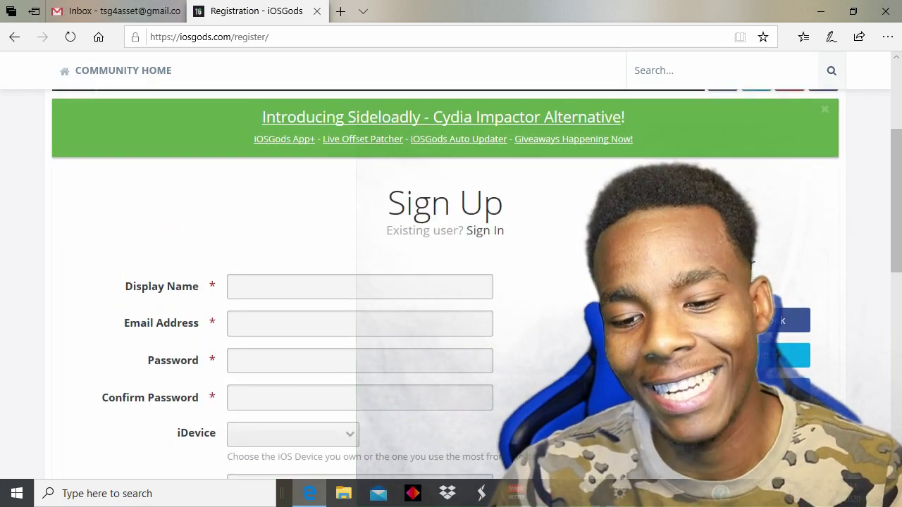
{"action": "left_click_drag", "start_coordinate": [493, 286], "coordinate": [359, 433]}
{"action": "left_click", "coordinate": [359, 433]}
{"action": "left_click_drag", "start_coordinate": [631, 264], "coordinate": [789, 263]}
{"action": "left_click", "coordinate": [760, 243]}
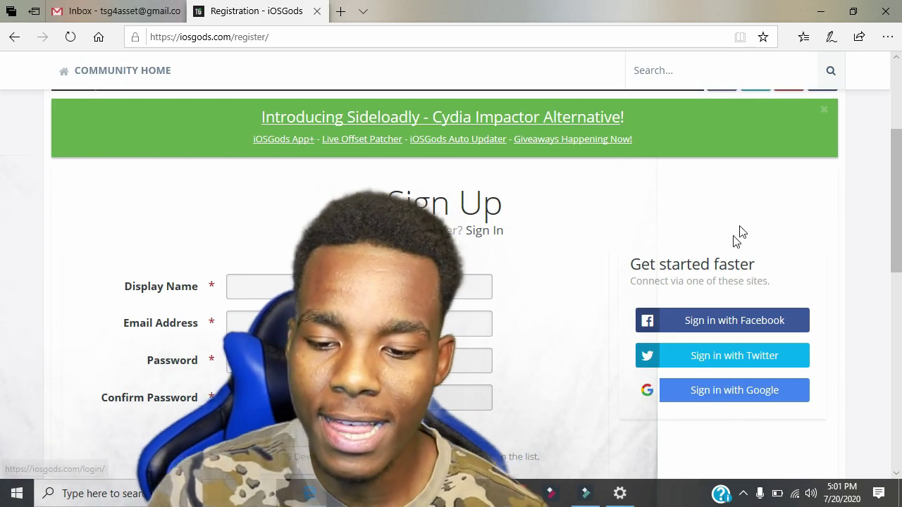
{"action": "scroll", "coordinate": [705, 232], "scroll_direction": "down", "scroll_amount": 3}
{"action": "scroll", "coordinate": [679, 204], "scroll_direction": "up", "scroll_amount": 5}
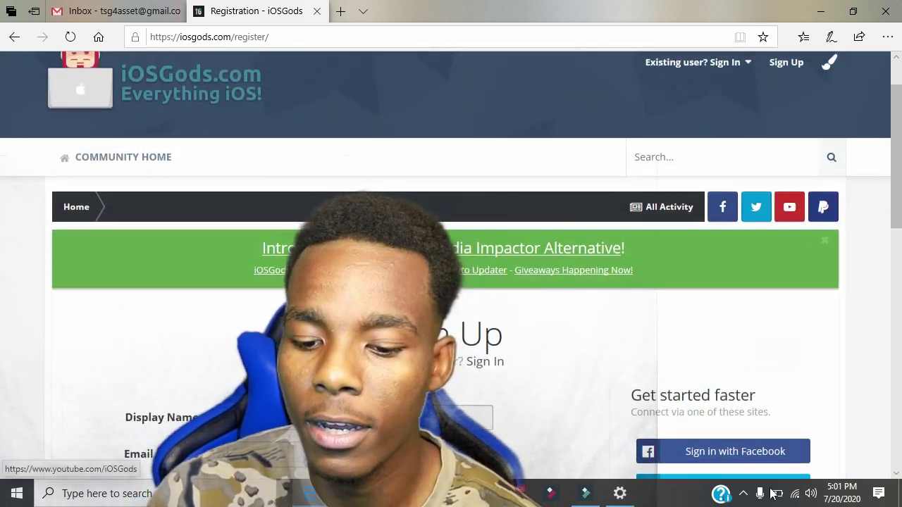
{"action": "scroll", "coordinate": [707, 182], "scroll_direction": "down", "scroll_amount": 3}
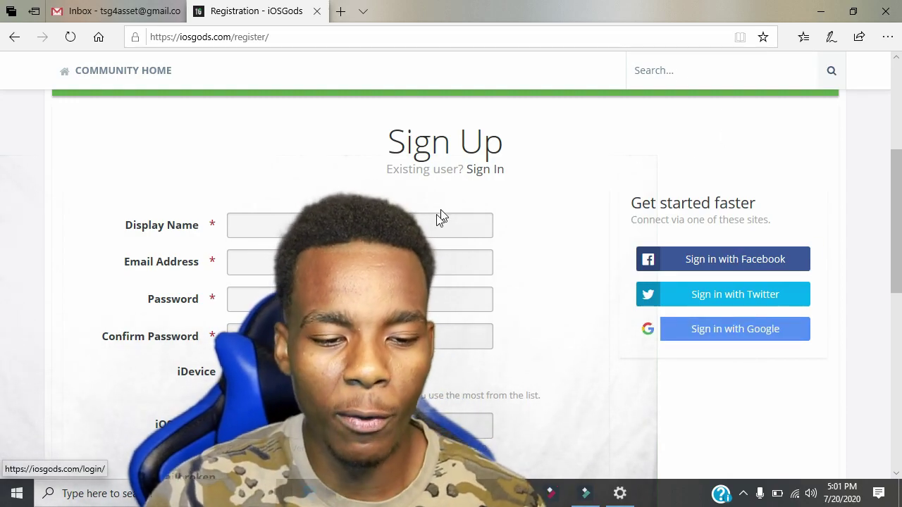
{"action": "scroll", "coordinate": [441, 211], "scroll_direction": "down", "scroll_amount": 8}
{"action": "scroll", "coordinate": [440, 211], "scroll_direction": "up", "scroll_amount": 1}
{"action": "scroll", "coordinate": [441, 211], "scroll_direction": "up", "scroll_amount": 5}
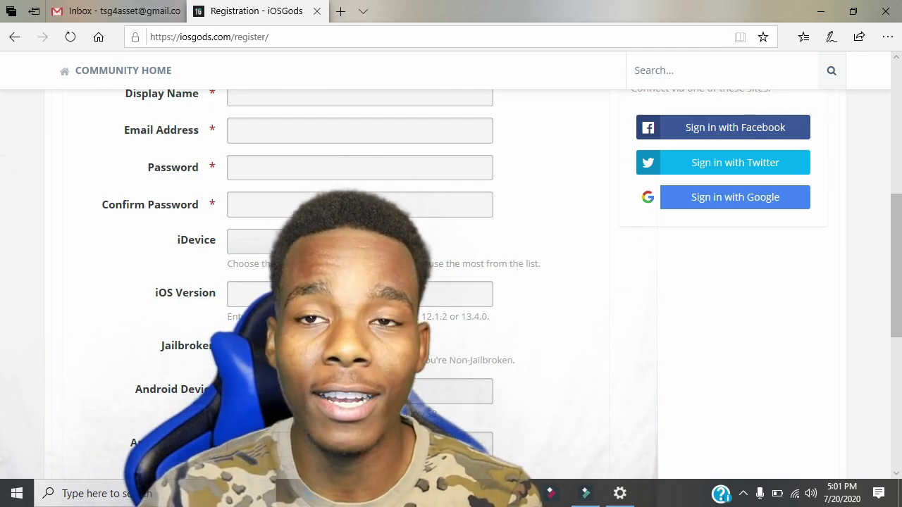
{"action": "scroll", "coordinate": [451, 282], "scroll_direction": "up", "scroll_amount": 5}
{"action": "scroll", "coordinate": [451, 282], "scroll_direction": "down", "scroll_amount": 4}
{"action": "scroll", "coordinate": [451, 282], "scroll_direction": "up", "scroll_amount": 3}
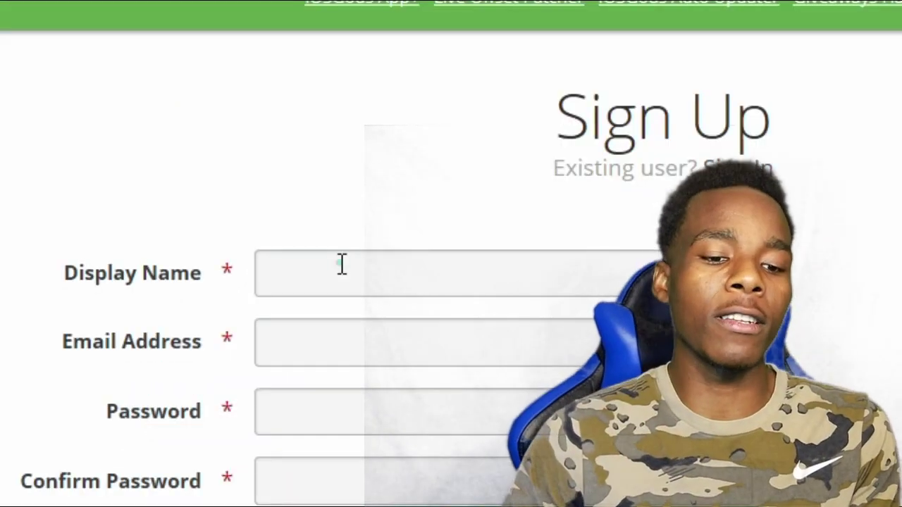
{"action": "left_click", "coordinate": [342, 264]}
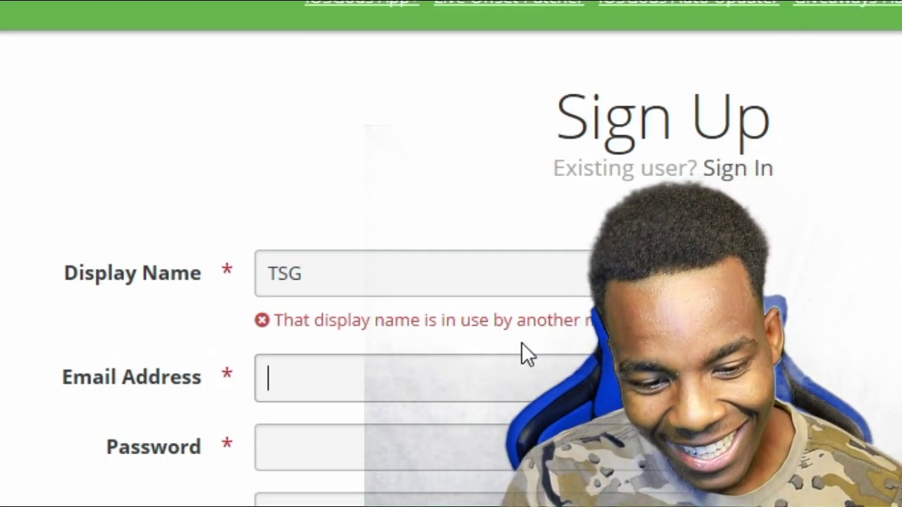
Step: Change the already-taken display name and enter the account e-mail address
{"action": "left_click", "coordinate": [359, 251]}
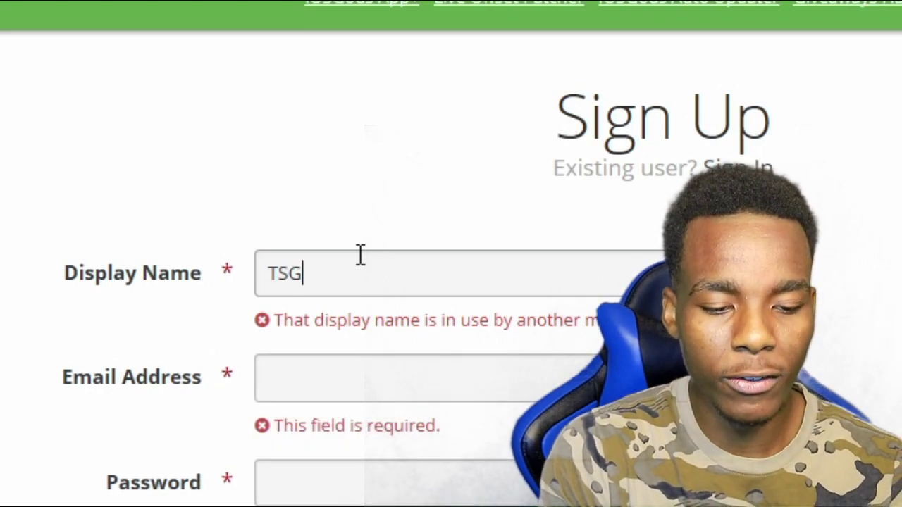
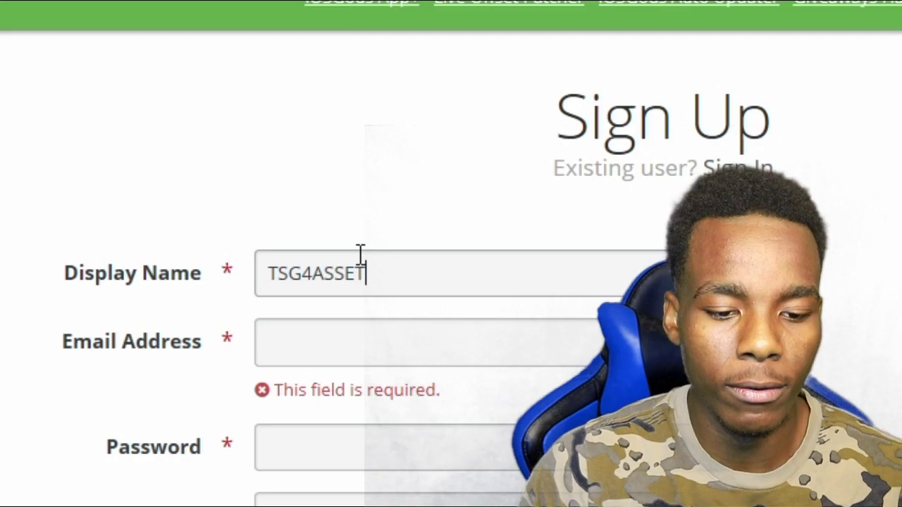
{"action": "left_click", "coordinate": [336, 342]}
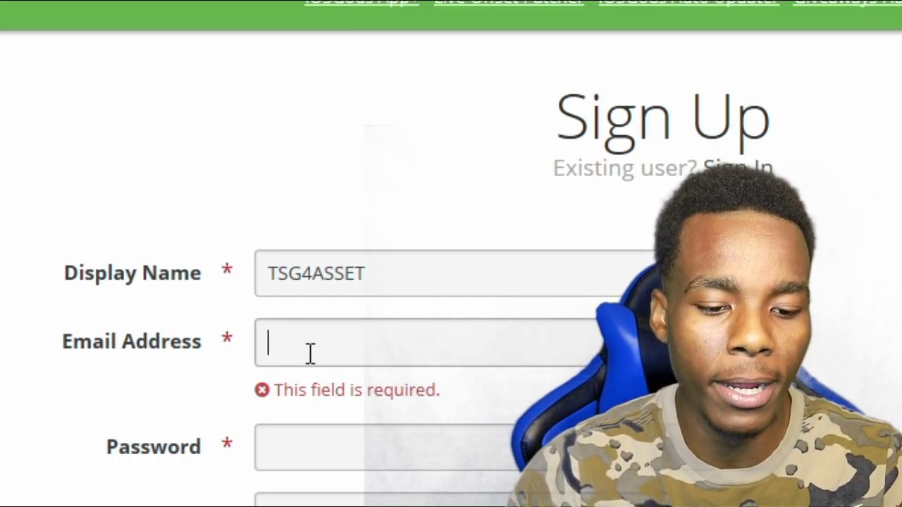
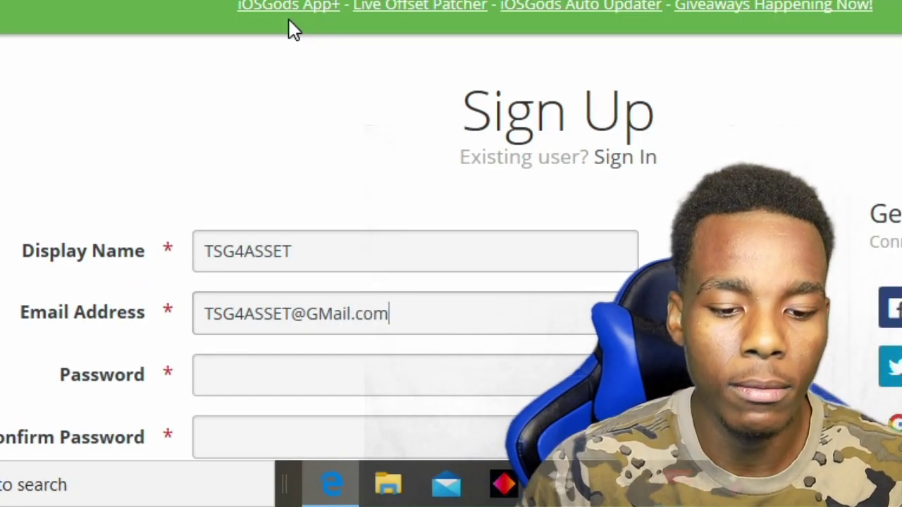
{"action": "scroll", "coordinate": [437, 56], "scroll_direction": "down", "scroll_amount": 5}
Step: Enter the account password and begin typing it into Confirm Password
{"action": "left_click", "coordinate": [210, 47]}
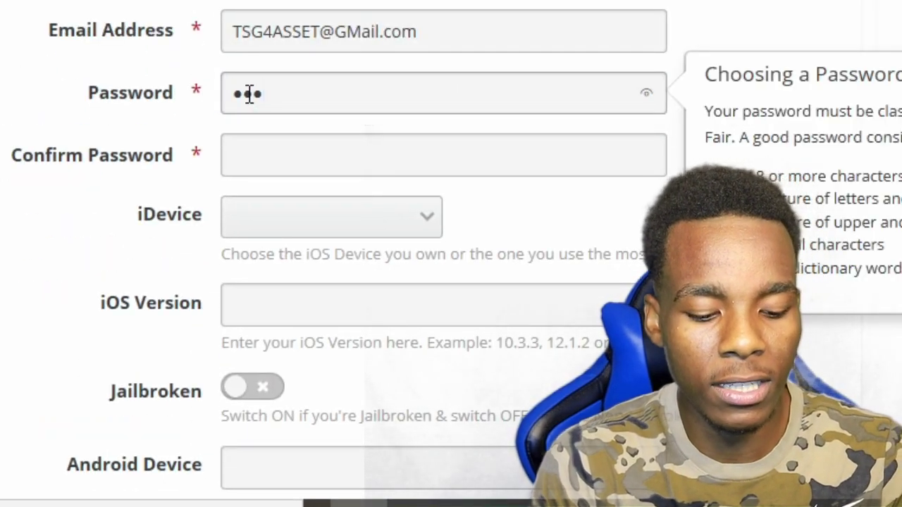
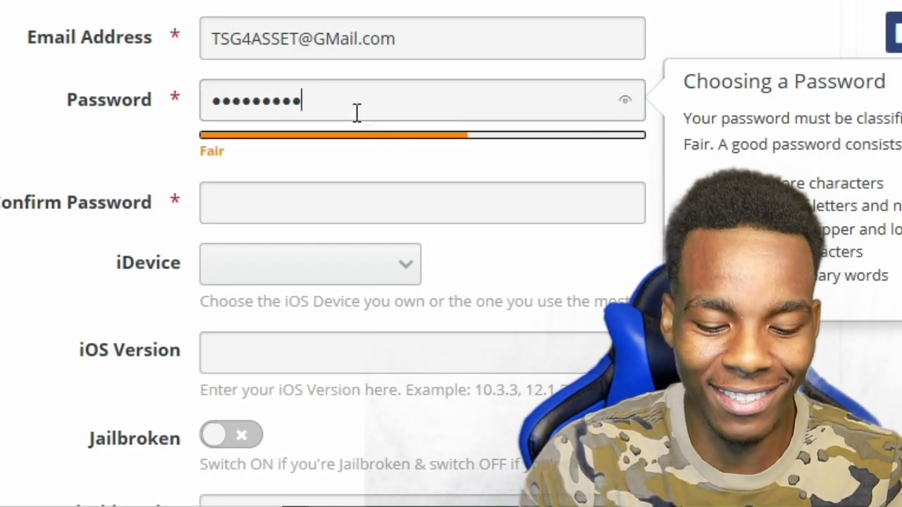
{"action": "left_click", "coordinate": [256, 202]}
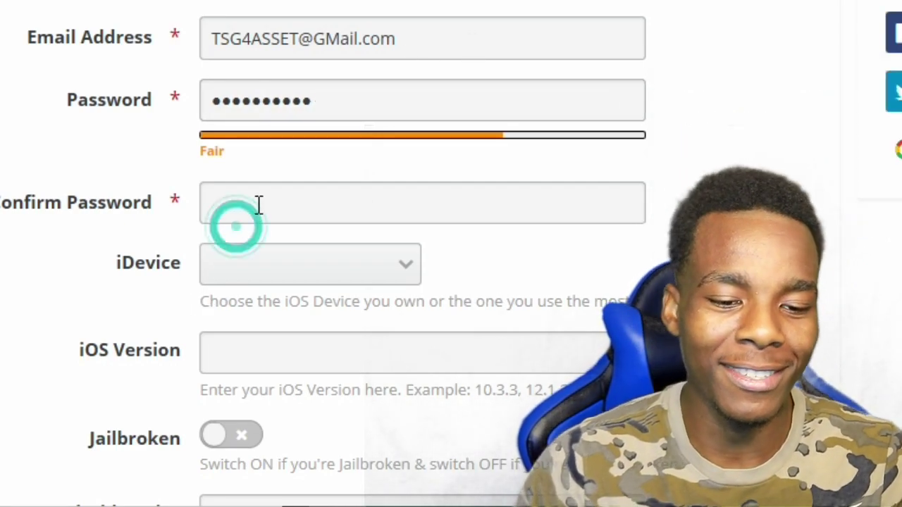
{"action": "type", "text": "a"}
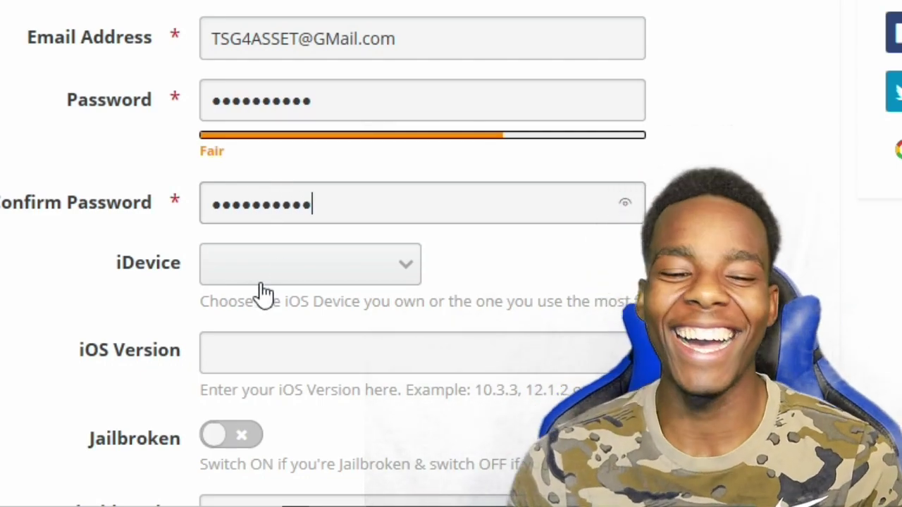
{"action": "scroll", "coordinate": [318, 215], "scroll_direction": "down", "scroll_amount": 3}
{"action": "scroll", "coordinate": [387, 120], "scroll_direction": "up", "scroll_amount": 3}
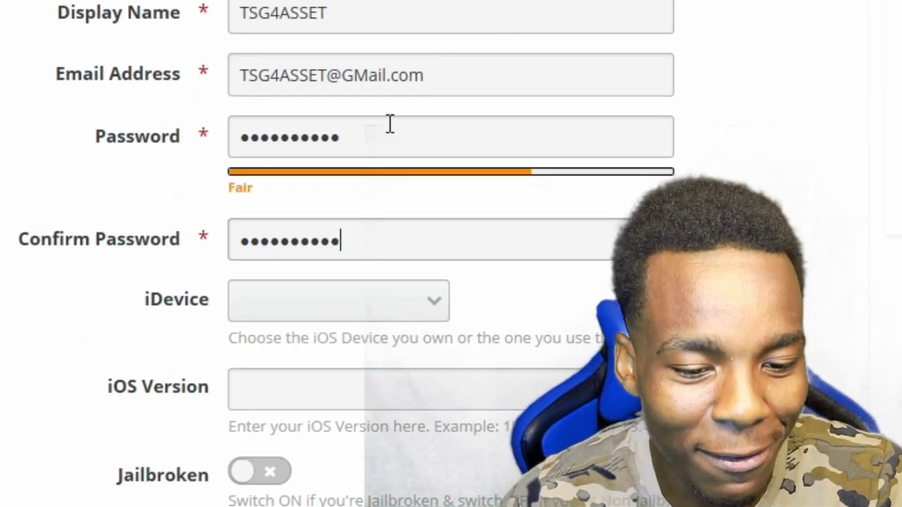
Step: Lengthen the password to a Strong rating and retype the identical password in Confirm Password
{"action": "left_click", "coordinate": [360, 89]}
{"action": "type", "text": "1"}
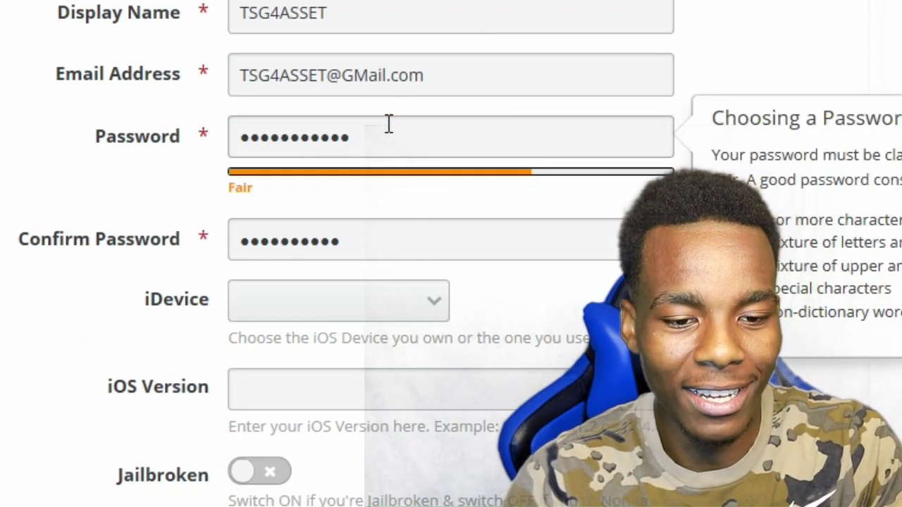
{"action": "type", "text": "!"}
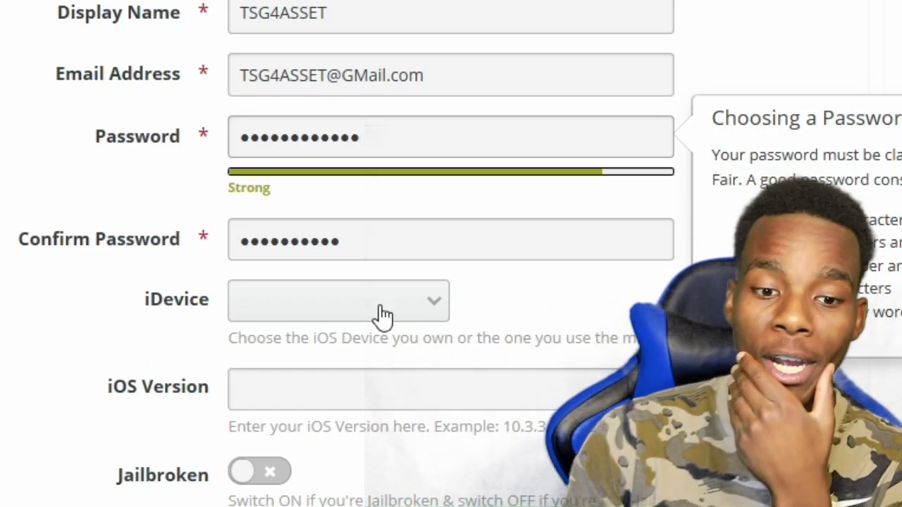
{"action": "left_click", "coordinate": [386, 240]}
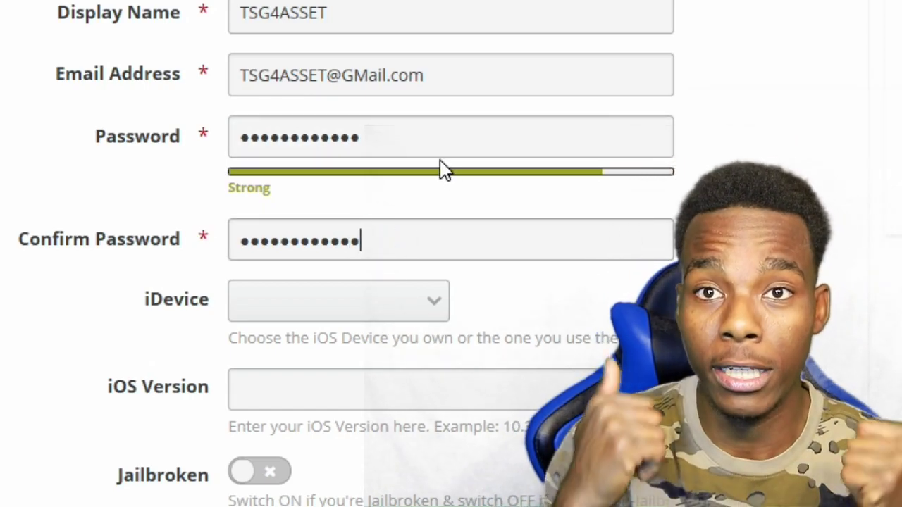
{"action": "scroll", "coordinate": [201, 80], "scroll_direction": "down", "scroll_amount": 6}
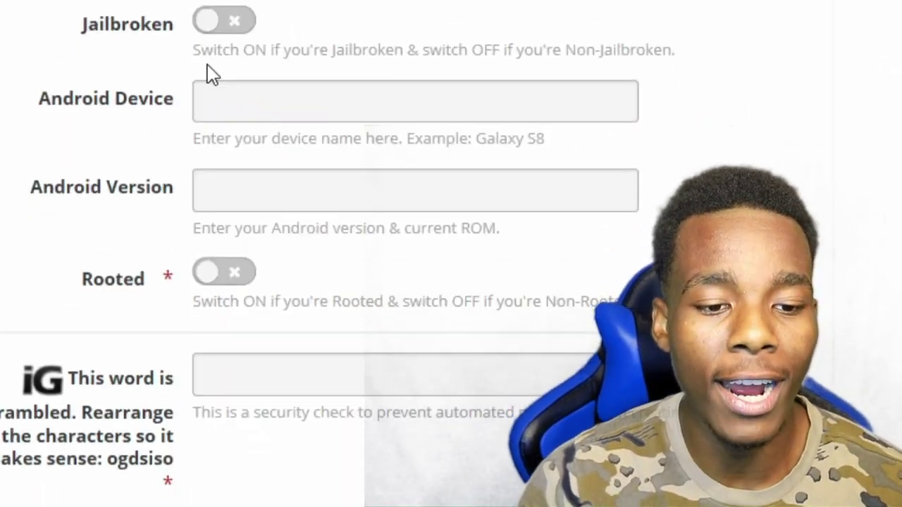
{"action": "scroll", "coordinate": [264, 80], "scroll_direction": "up", "scroll_amount": 5}
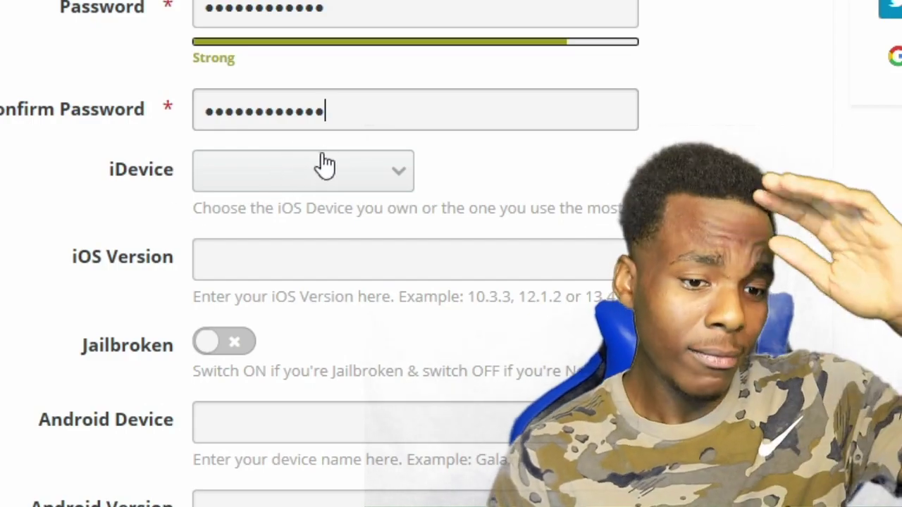
{"action": "left_click", "coordinate": [296, 182]}
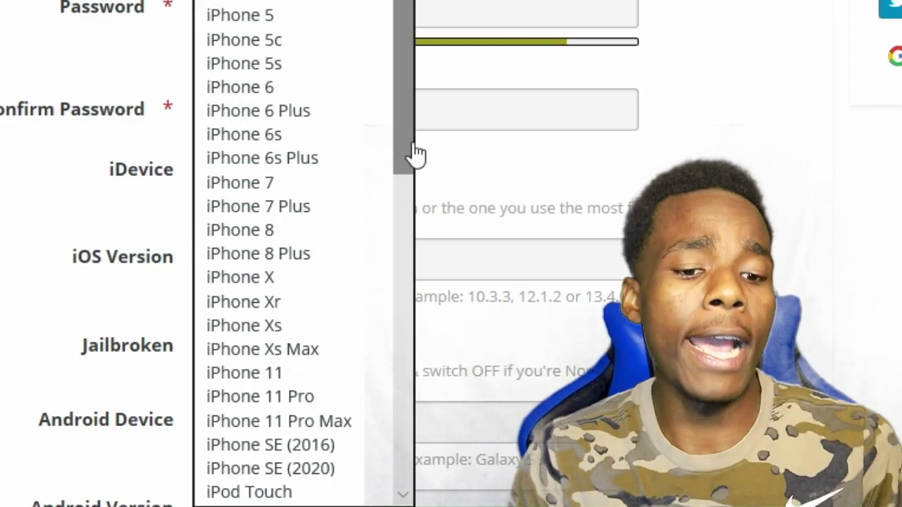
{"action": "left_click", "coordinate": [317, 255]}
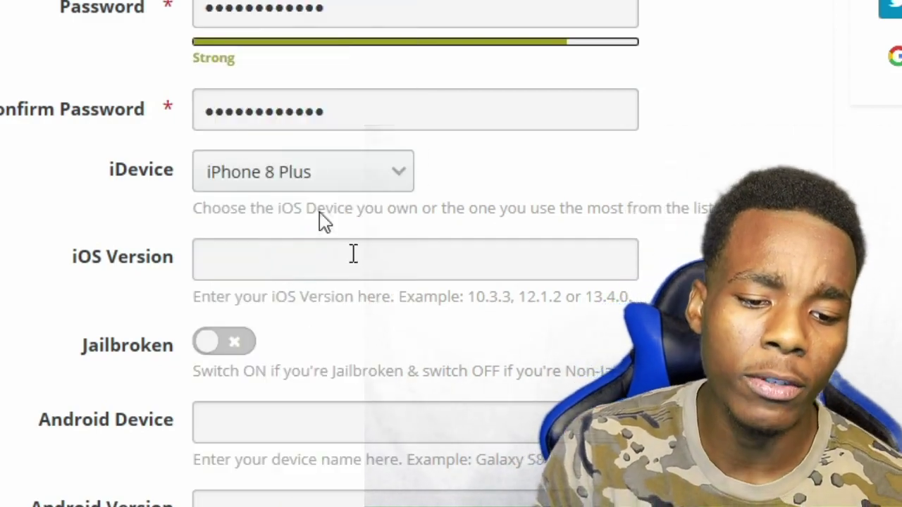
{"action": "scroll", "coordinate": [442, 200], "scroll_direction": "down", "scroll_amount": 3}
{"action": "left_click", "coordinate": [236, 51]}
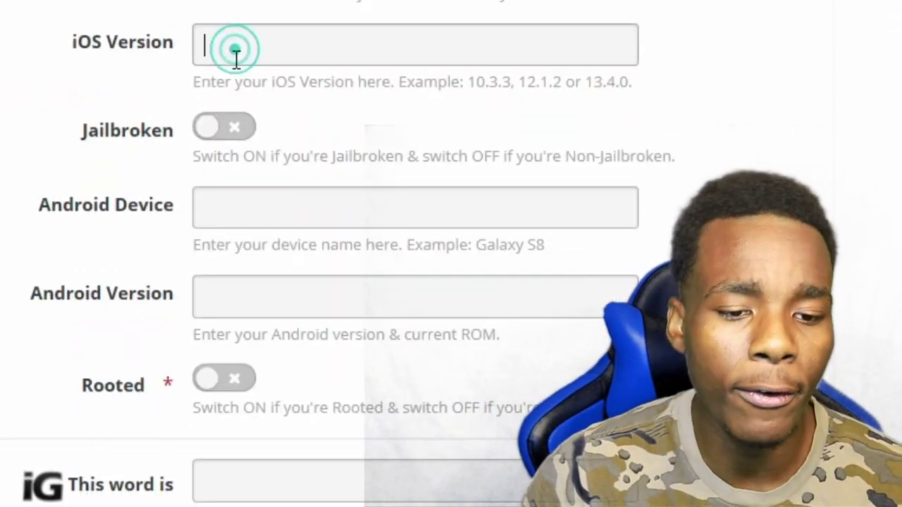
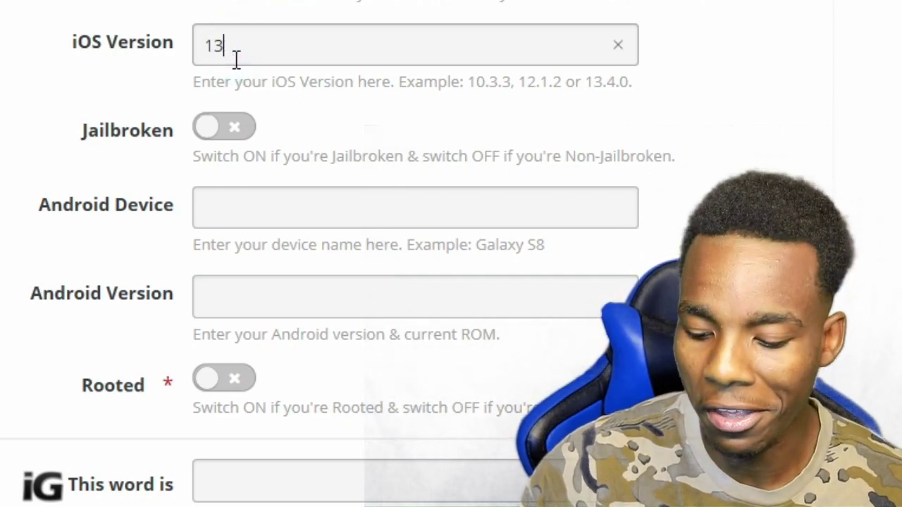
{"action": "scroll", "coordinate": [246, 77], "scroll_direction": "down", "scroll_amount": 3}
{"action": "scroll", "coordinate": [282, 70], "scroll_direction": "up", "scroll_amount": 6}
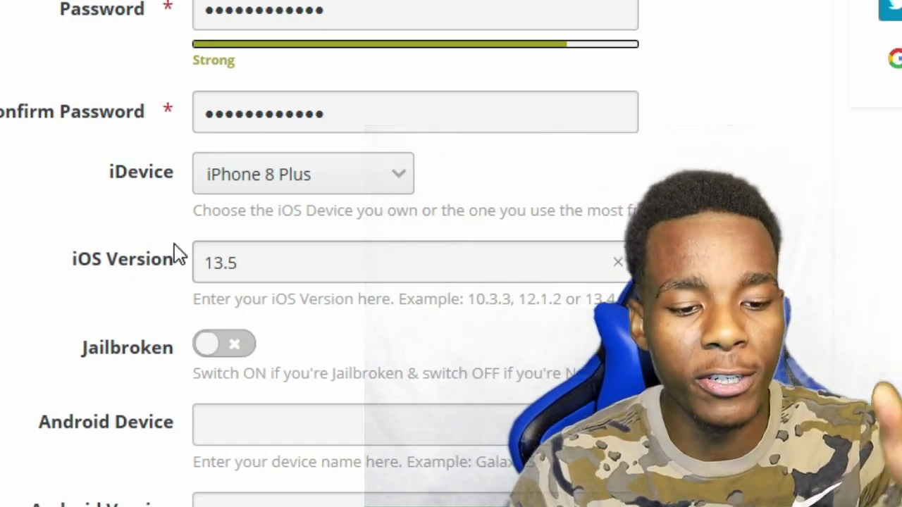
{"action": "scroll", "coordinate": [238, 247], "scroll_direction": "down", "scroll_amount": 5}
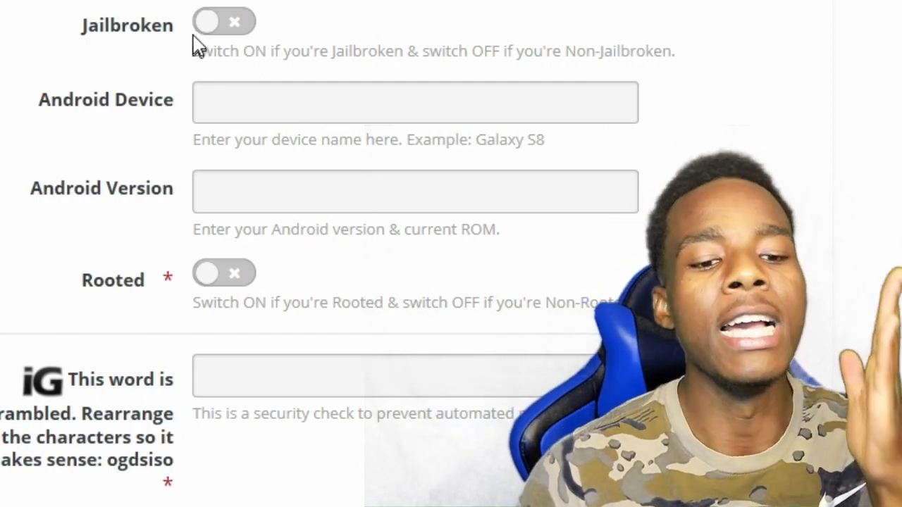
{"action": "left_click", "coordinate": [227, 25]}
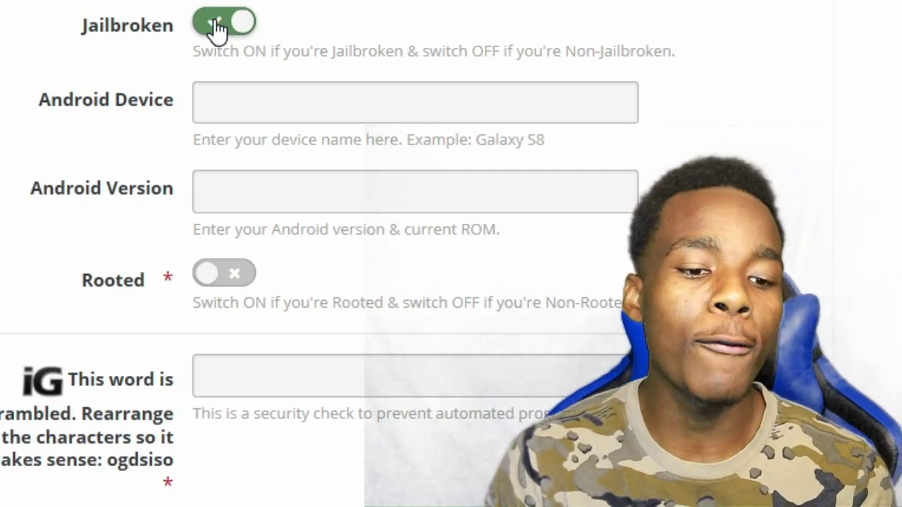
Step: Mark the device as jailbroken, correct the Android Device entry, and enter Android version x220MA20e
{"action": "left_click", "coordinate": [221, 28]}
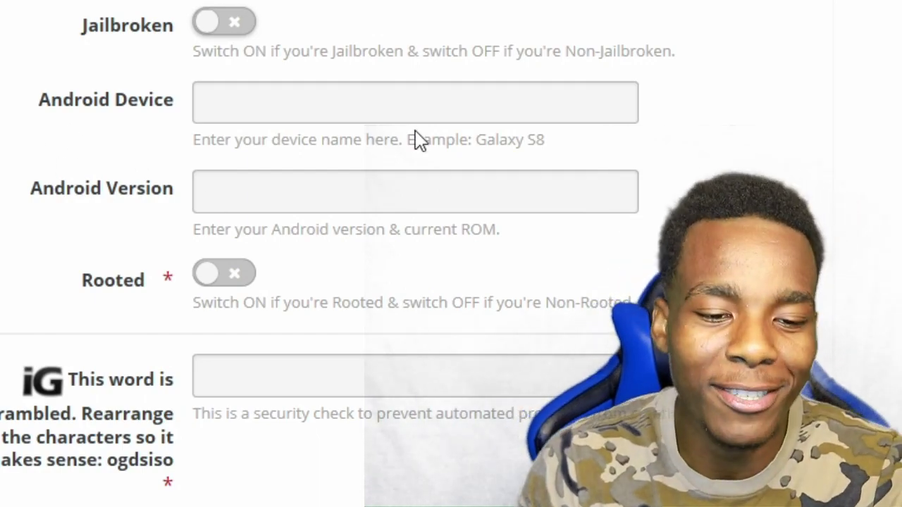
{"action": "left_click", "coordinate": [234, 24]}
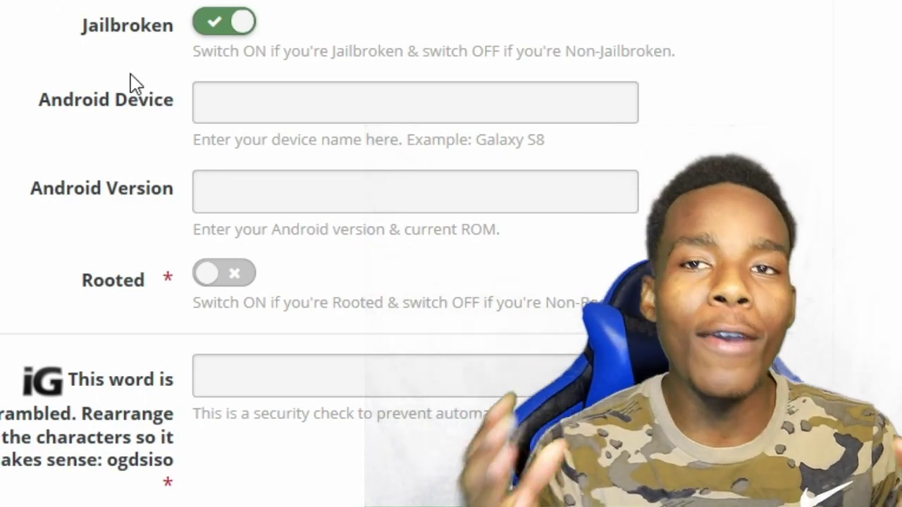
{"action": "left_click", "coordinate": [201, 104]}
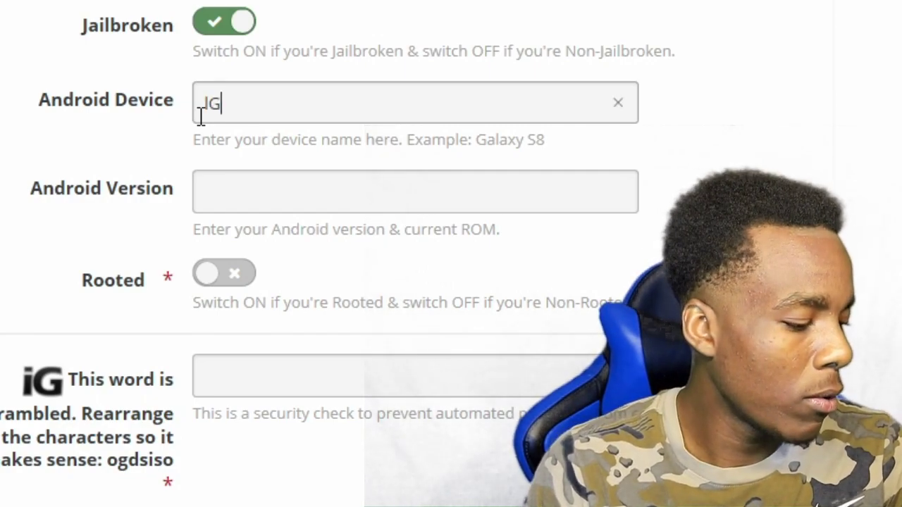
{"action": "key", "text": "BackSpace"}
{"action": "key", "text": "BackSpace"}
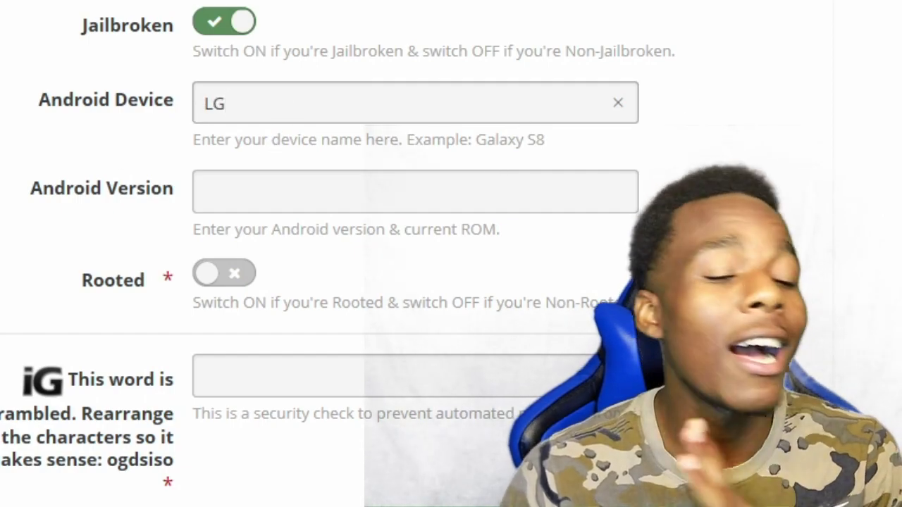
{"action": "left_click", "coordinate": [241, 177]}
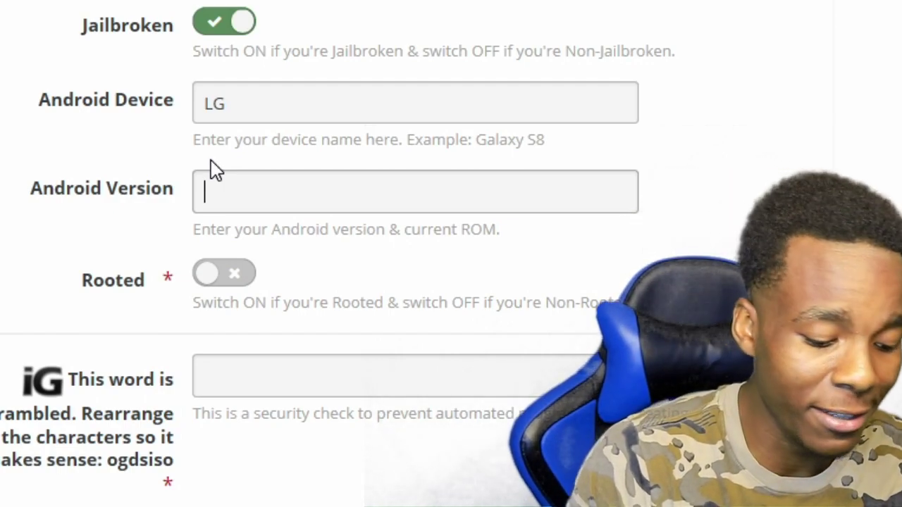
{"action": "type", "text": "x220"}
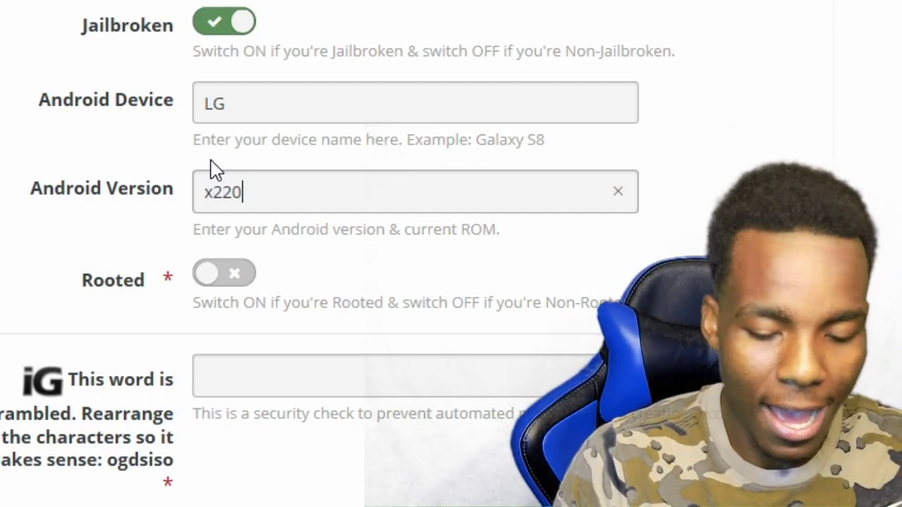
{"action": "type", "text": "MA"}
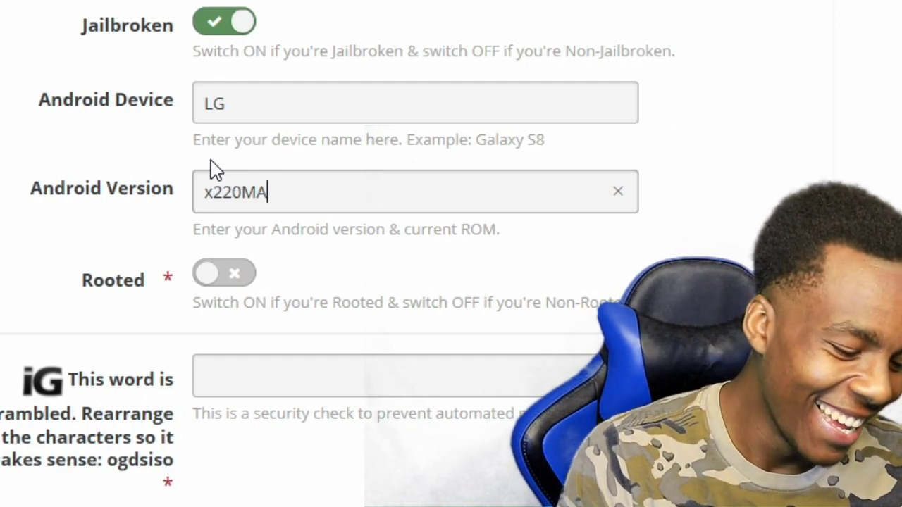
{"action": "type", "text": "20e"}
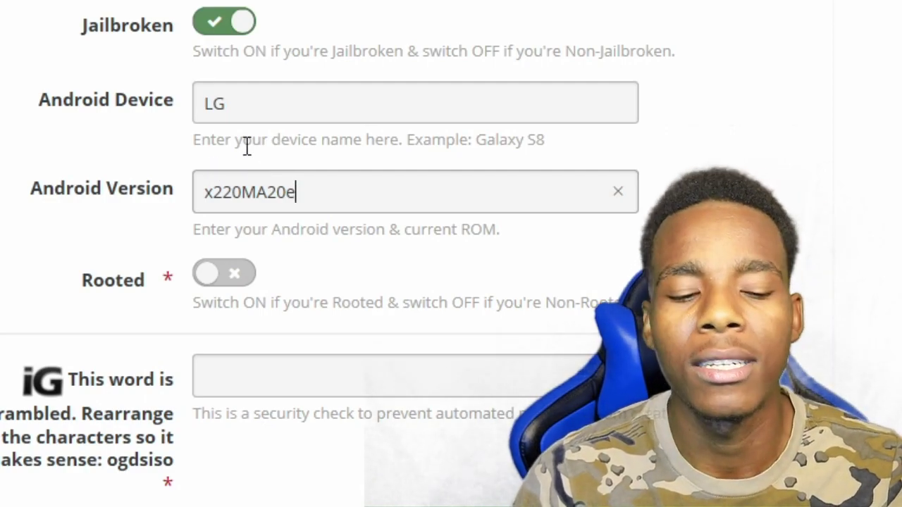
{"action": "scroll", "coordinate": [292, 236], "scroll_direction": "up", "scroll_amount": 6}
{"action": "scroll", "coordinate": [169, 143], "scroll_direction": "down", "scroll_amount": 5}
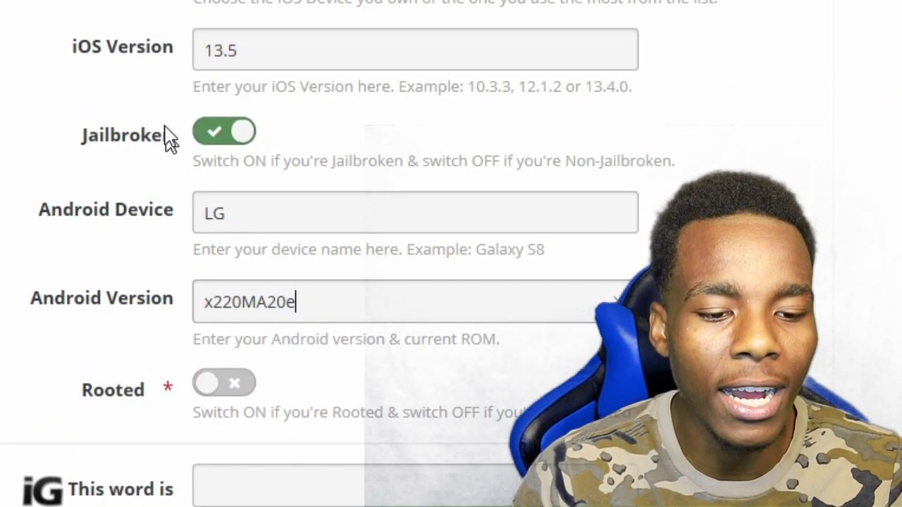
{"action": "left_click_drag", "start_coordinate": [120, 62], "coordinate": [250, 54]}
{"action": "double_click", "coordinate": [242, 55]}
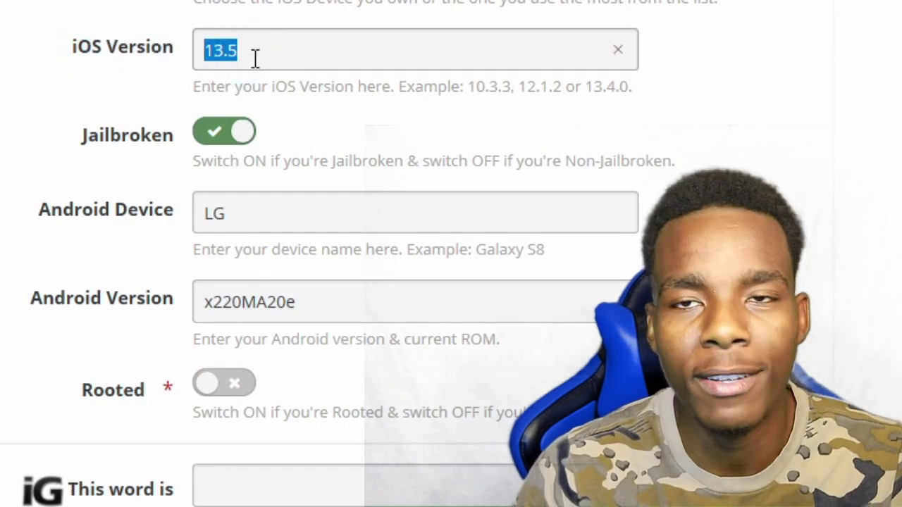
{"action": "scroll", "coordinate": [277, 53], "scroll_direction": "down", "scroll_amount": 3}
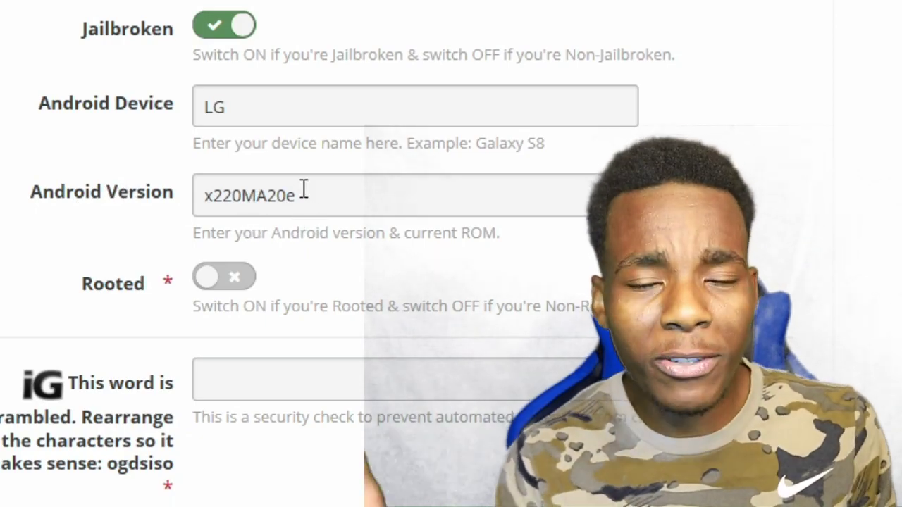
{"action": "scroll", "coordinate": [398, 131], "scroll_direction": "down", "scroll_amount": 3}
{"action": "scroll", "coordinate": [399, 132], "scroll_direction": "up", "scroll_amount": 5}
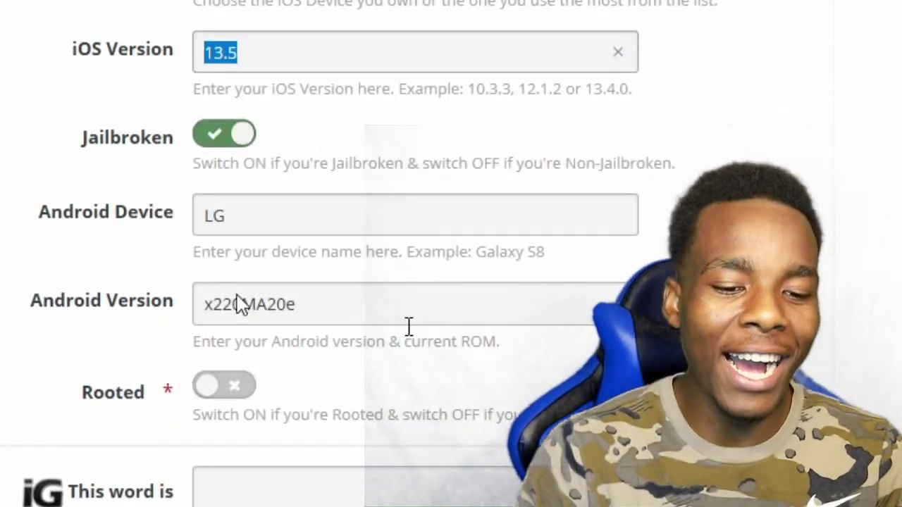
{"action": "left_click", "coordinate": [246, 382]}
{"action": "left_click", "coordinate": [236, 391]}
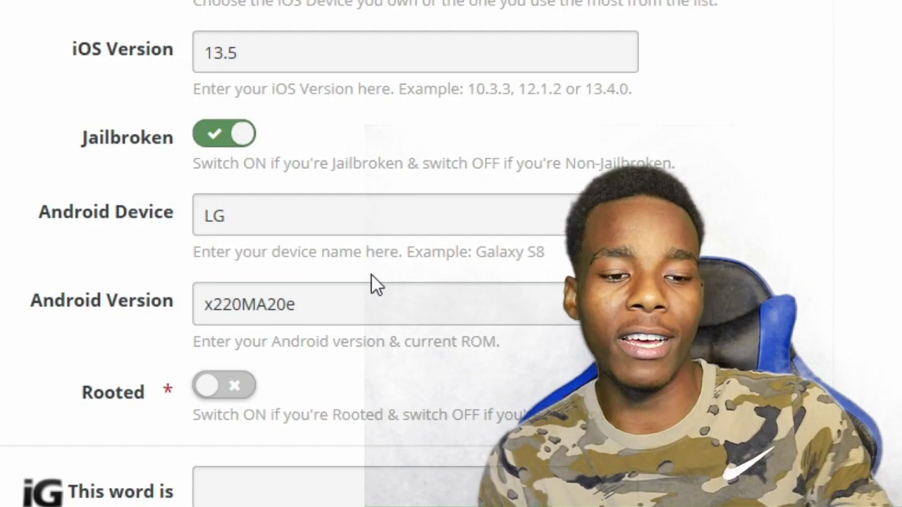
{"action": "scroll", "coordinate": [182, 212], "scroll_direction": "down", "scroll_amount": 3}
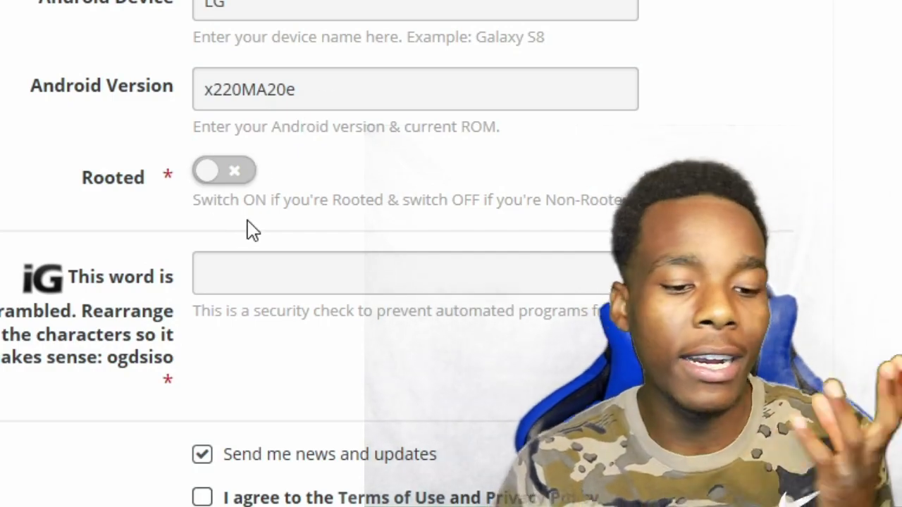
{"action": "scroll", "coordinate": [235, 256], "scroll_direction": "down", "scroll_amount": 2}
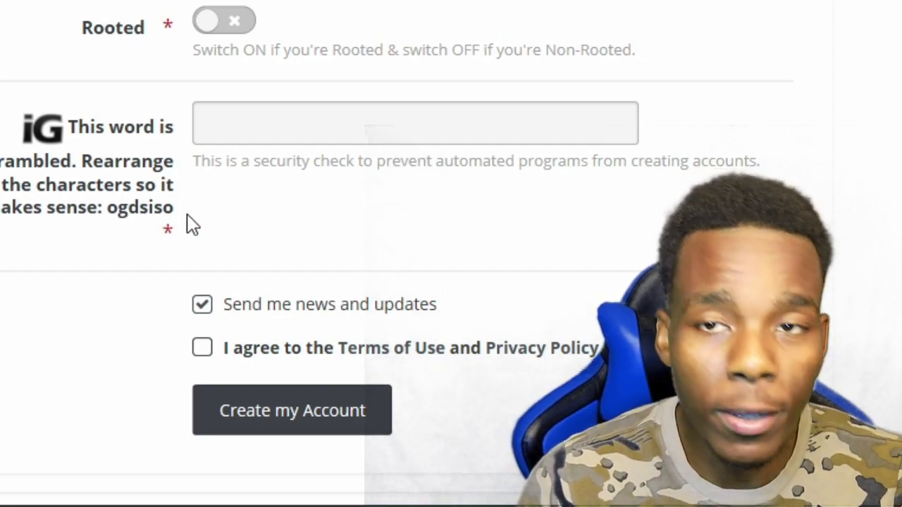
Step: Start answering the scrambled word ogdsiso by typing 'io' in the security word field
{"action": "left_click_drag", "start_coordinate": [107, 206], "coordinate": [221, 189]}
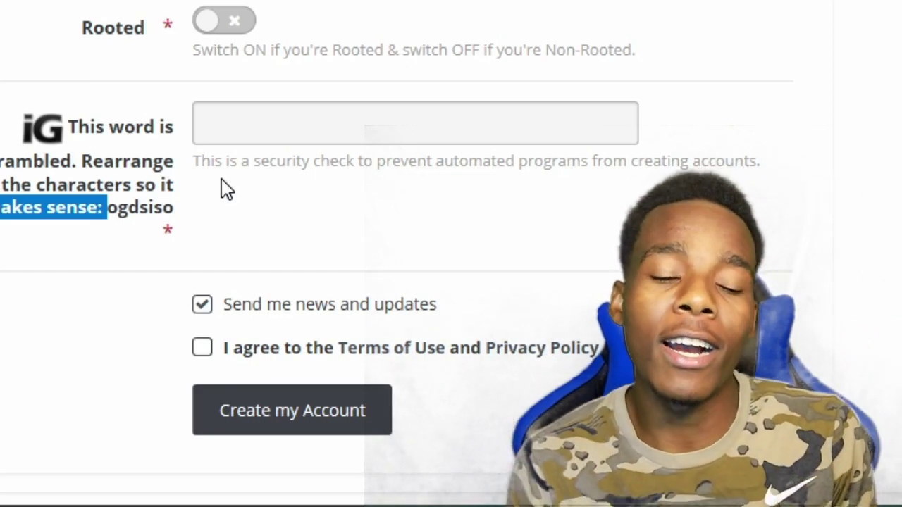
{"action": "left_click", "coordinate": [226, 120]}
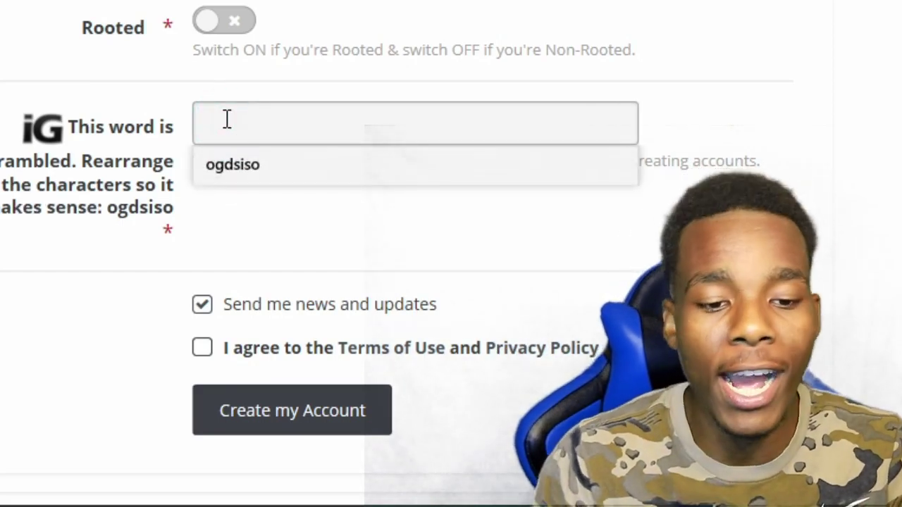
{"action": "left_click", "coordinate": [158, 148]}
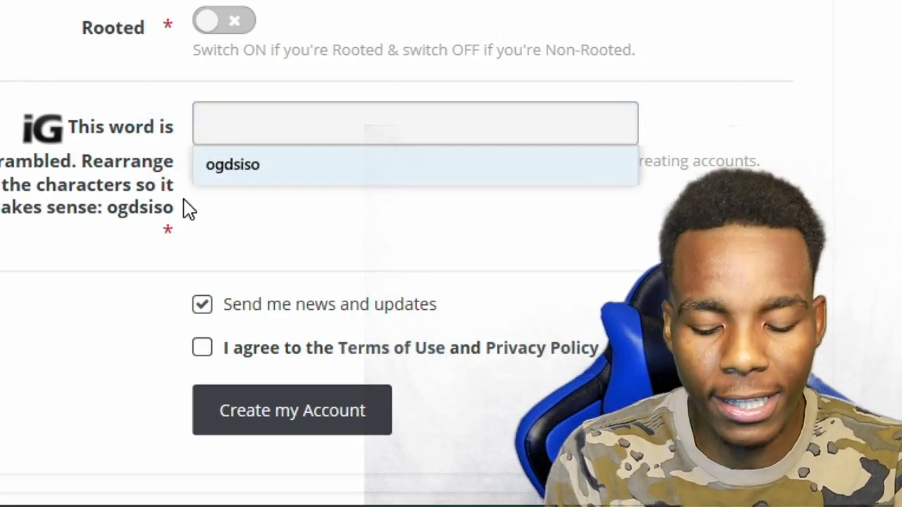
{"action": "type", "text": "iosgods"}
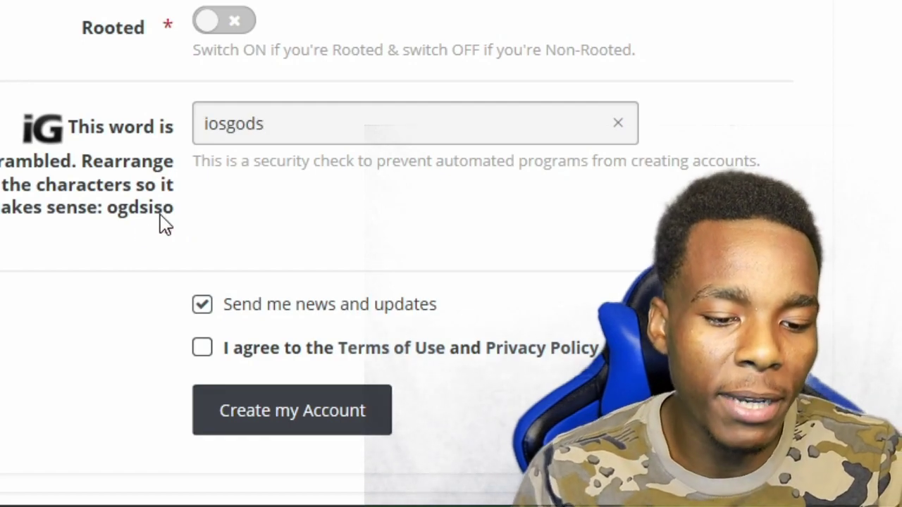
Step: Recheck the scrambled word ogdsiso and challenge text against the completed iosgods answer
{"action": "left_click_drag", "start_coordinate": [109, 210], "coordinate": [196, 226]}
{"action": "left_click", "coordinate": [108, 225]}
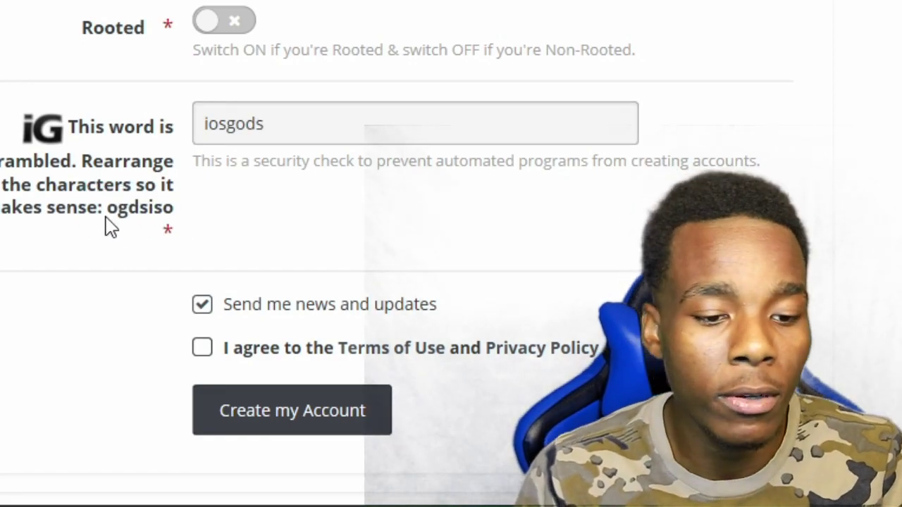
{"action": "left_click_drag", "start_coordinate": [77, 170], "coordinate": [81, 198]}
{"action": "left_click", "coordinate": [82, 201]}
{"action": "left_click_drag", "start_coordinate": [20, 171], "coordinate": [40, 177]}
{"action": "left_click", "coordinate": [40, 177]}
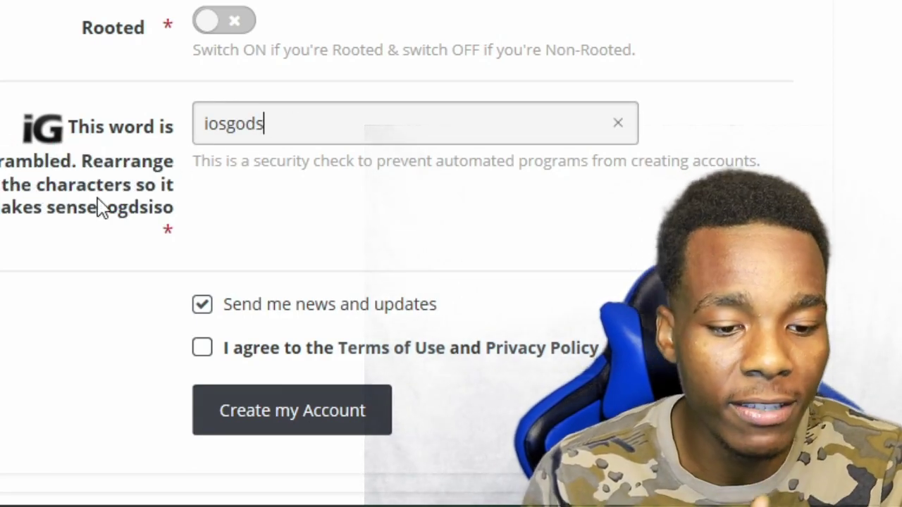
{"action": "left_click", "coordinate": [311, 230]}
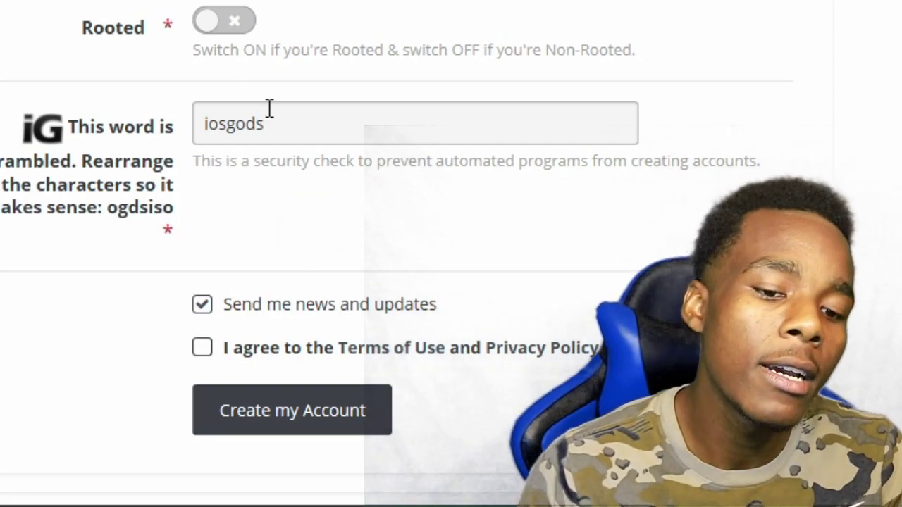
{"action": "left_click", "coordinate": [285, 117]}
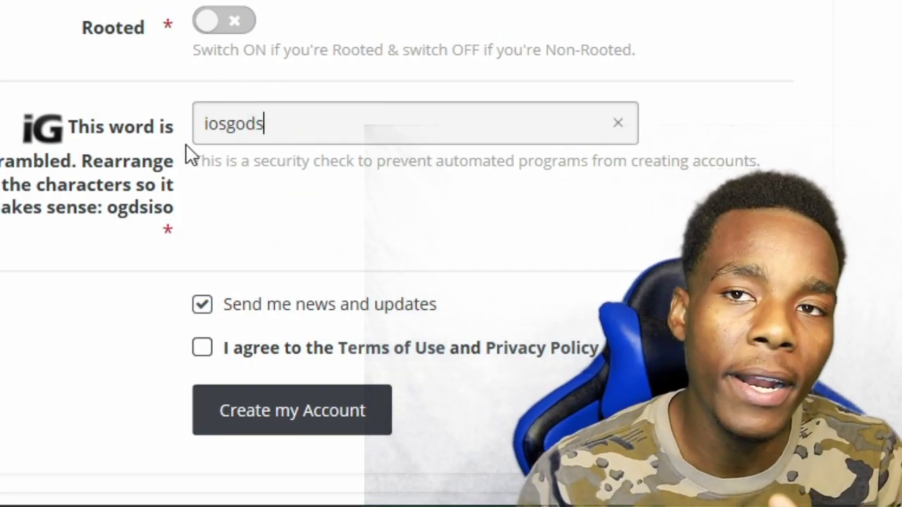
{"action": "left_click_drag", "start_coordinate": [101, 207], "coordinate": [186, 216]}
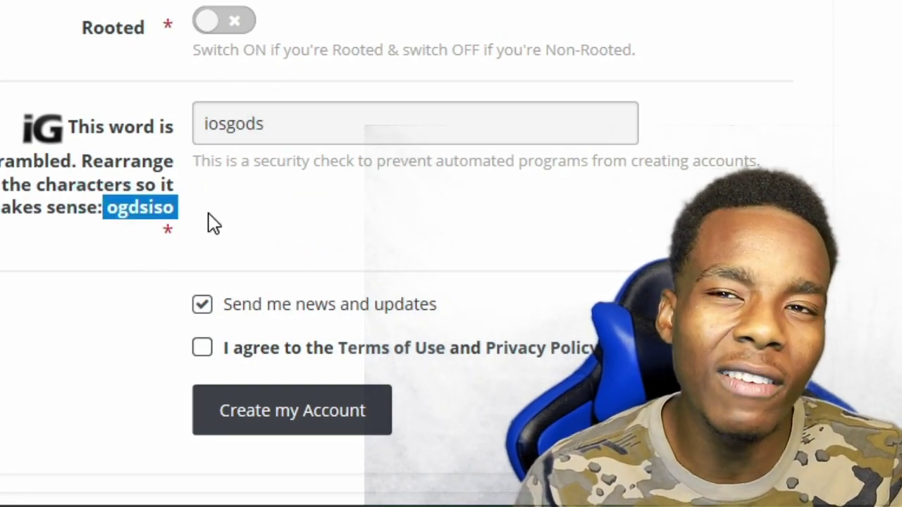
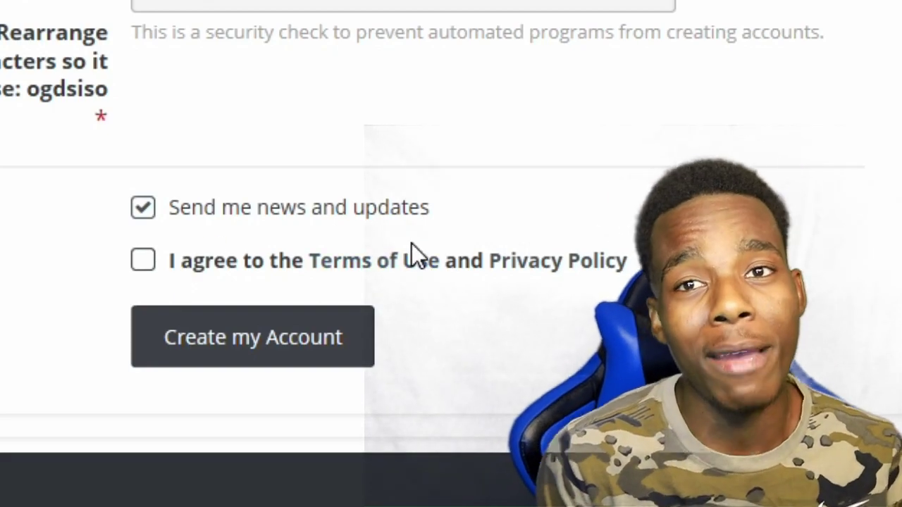
Step: Accept the Terms of Use and Privacy Policy and submit the sign-up form to create the account
{"action": "left_click", "coordinate": [144, 261]}
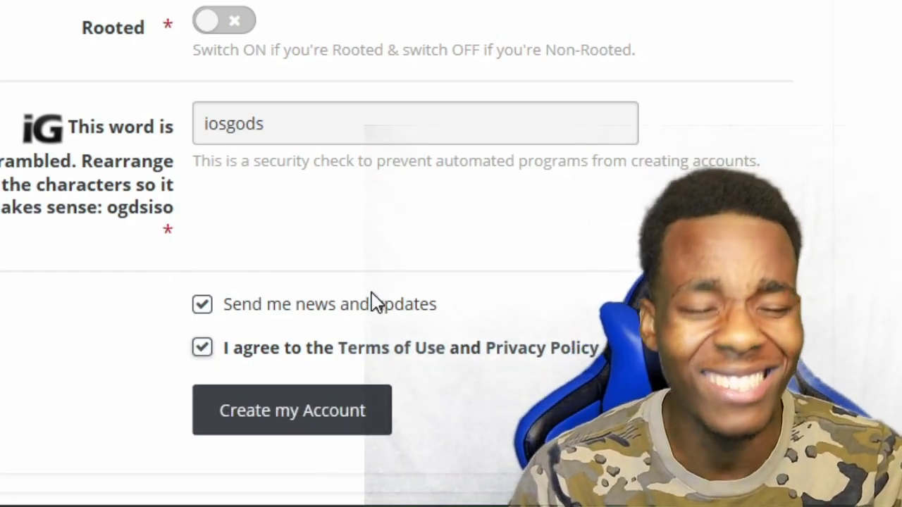
{"action": "scroll", "coordinate": [373, 296], "scroll_direction": "up", "scroll_amount": 10}
{"action": "scroll", "coordinate": [373, 302], "scroll_direction": "down", "scroll_amount": 8}
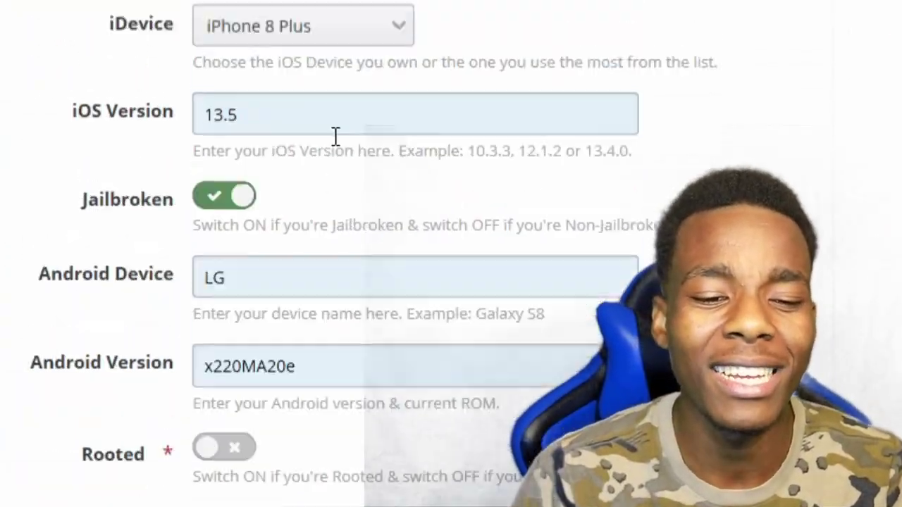
{"action": "scroll", "coordinate": [335, 137], "scroll_direction": "up", "scroll_amount": 6}
{"action": "scroll", "coordinate": [387, 253], "scroll_direction": "down", "scroll_amount": 12}
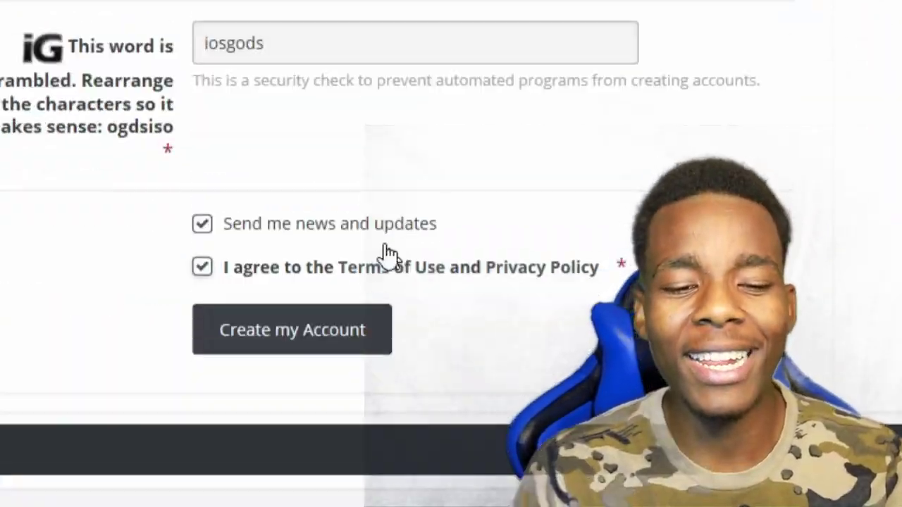
{"action": "scroll", "coordinate": [388, 253], "scroll_direction": "down", "scroll_amount": 1}
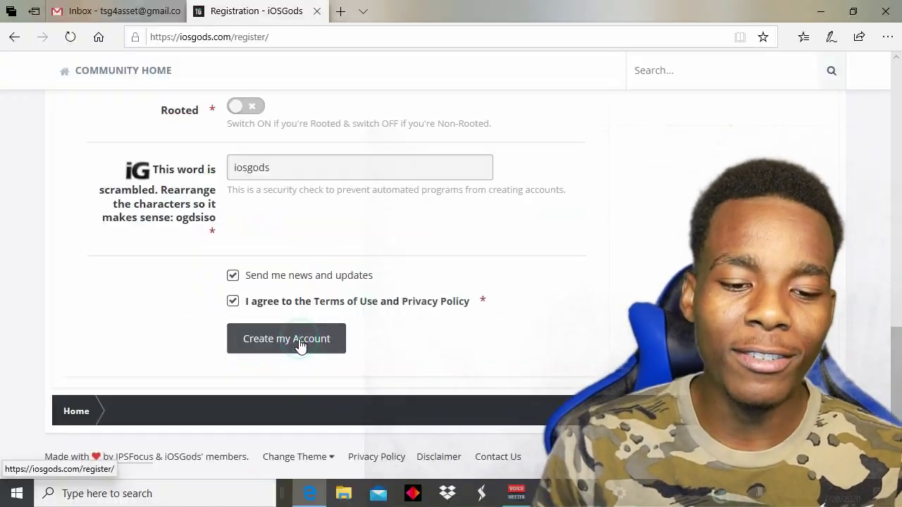
{"action": "left_click", "coordinate": [314, 293]}
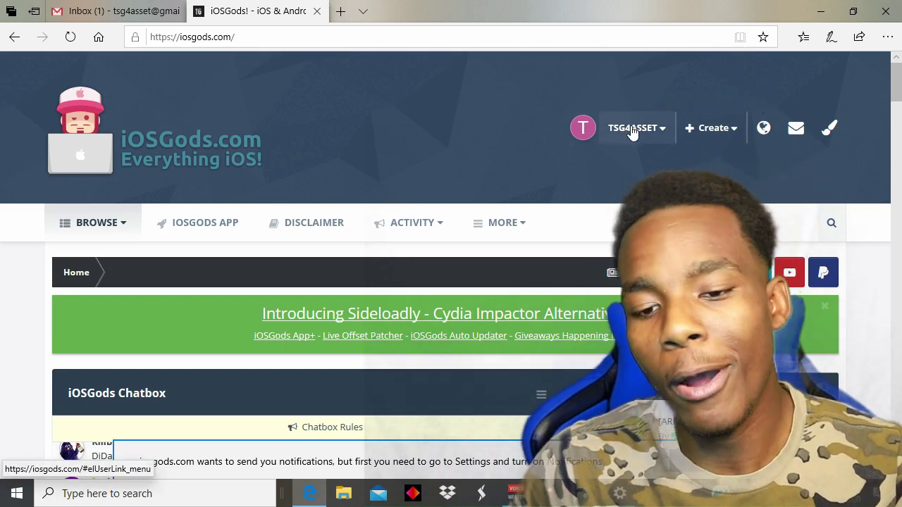
Step: Search the iOSGods community for 'last day on earth'
{"action": "left_click", "coordinate": [655, 131]}
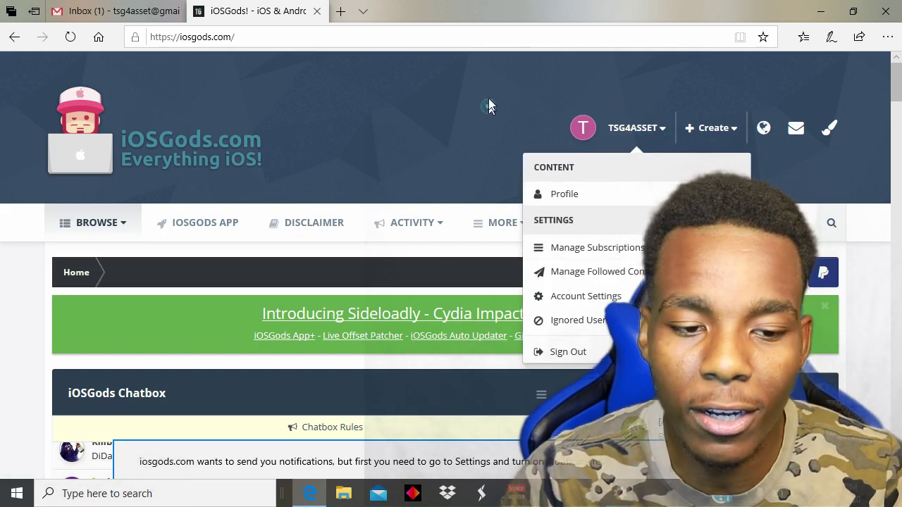
{"action": "left_click", "coordinate": [413, 153]}
{"action": "scroll", "coordinate": [600, 187], "scroll_direction": "down", "scroll_amount": 1}
{"action": "scroll", "coordinate": [564, 191], "scroll_direction": "down", "scroll_amount": 3}
{"action": "scroll", "coordinate": [536, 197], "scroll_direction": "up", "scroll_amount": 5}
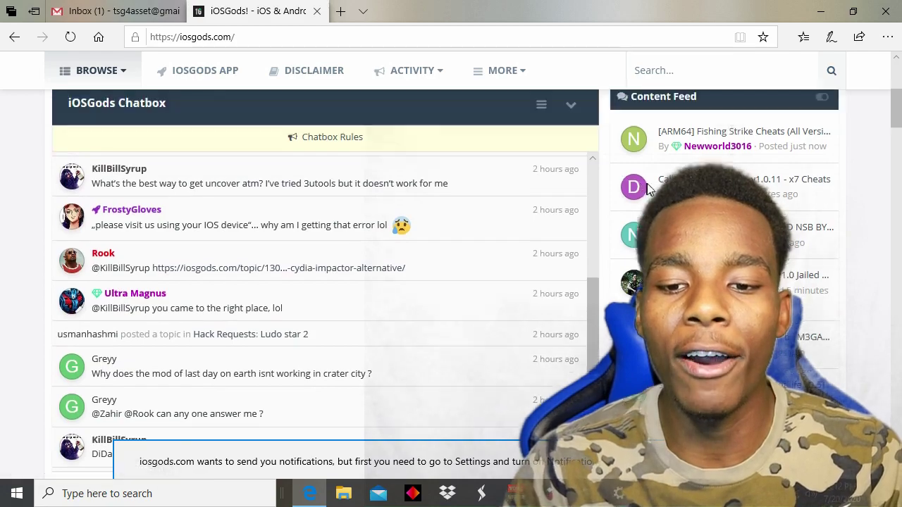
{"action": "left_click", "coordinate": [643, 211]}
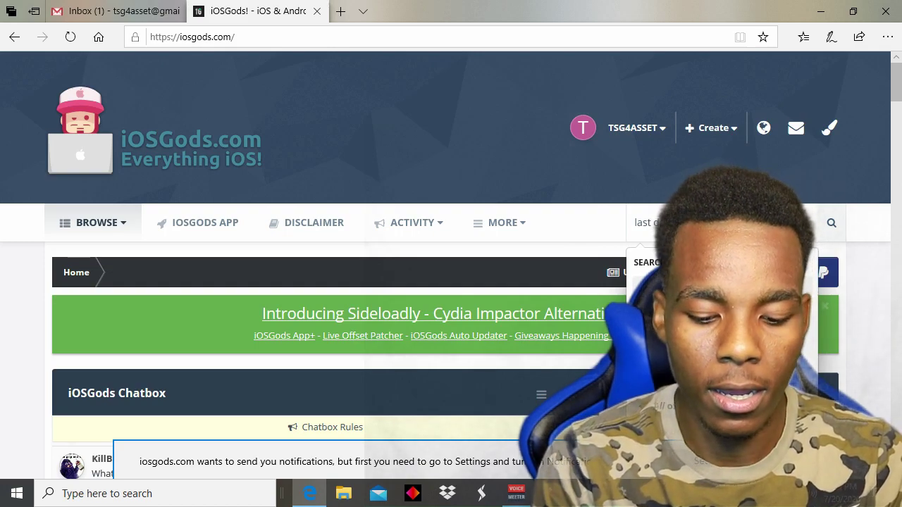
{"action": "key", "text": "Return"}
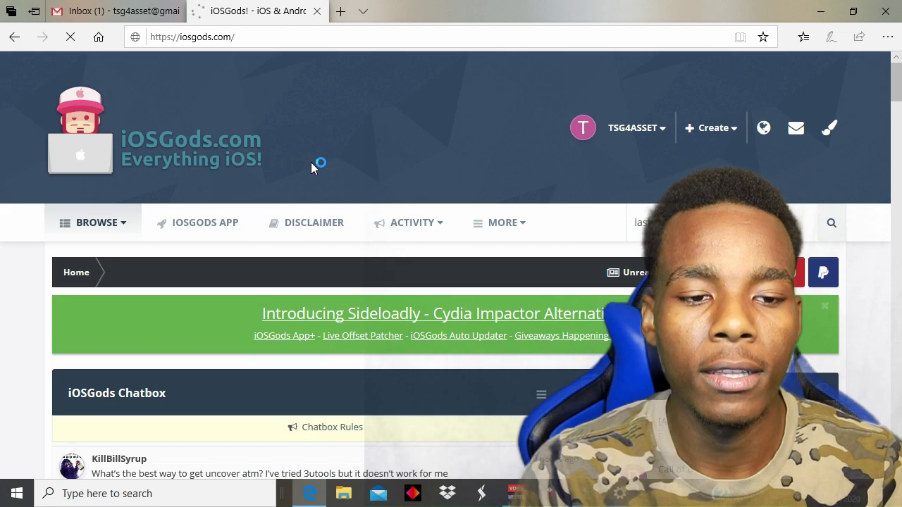
Step: Open the CheckRa1n/Unc0ver Support Last Day On Earth: Survival hack topic from the results
{"action": "scroll", "coordinate": [307, 176], "scroll_direction": "down", "scroll_amount": 1}
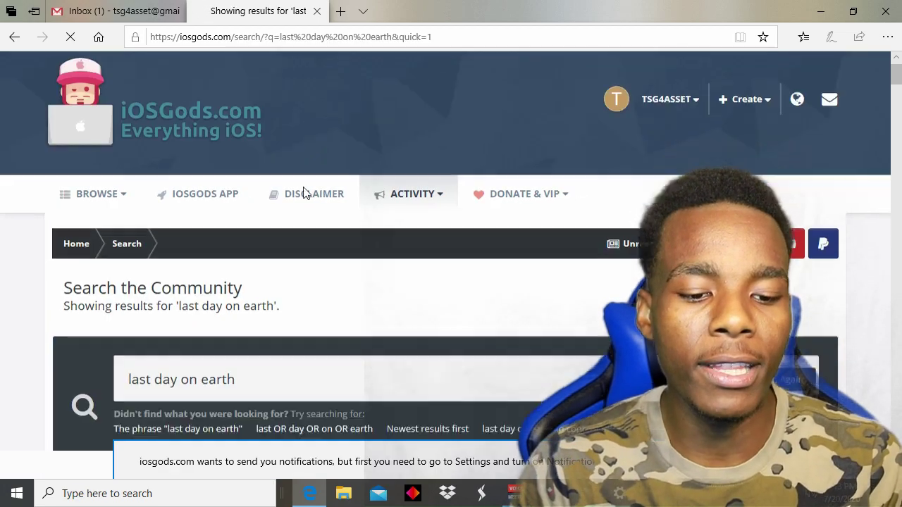
{"action": "scroll", "coordinate": [282, 197], "scroll_direction": "down", "scroll_amount": 4}
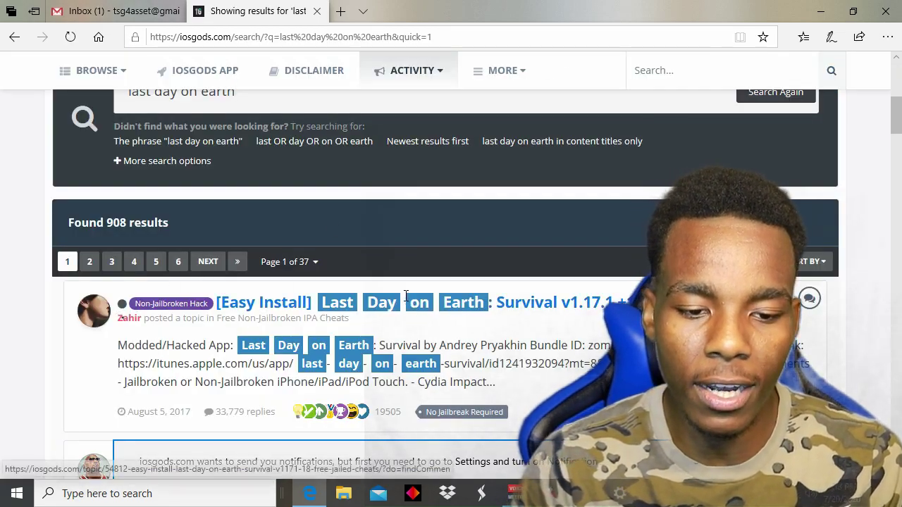
{"action": "scroll", "coordinate": [406, 296], "scroll_direction": "down", "scroll_amount": 4}
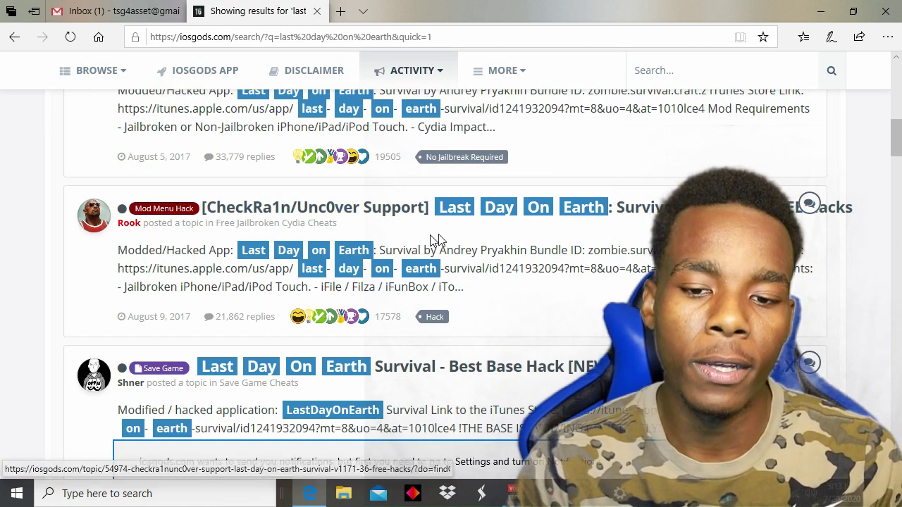
{"action": "left_click", "coordinate": [457, 215]}
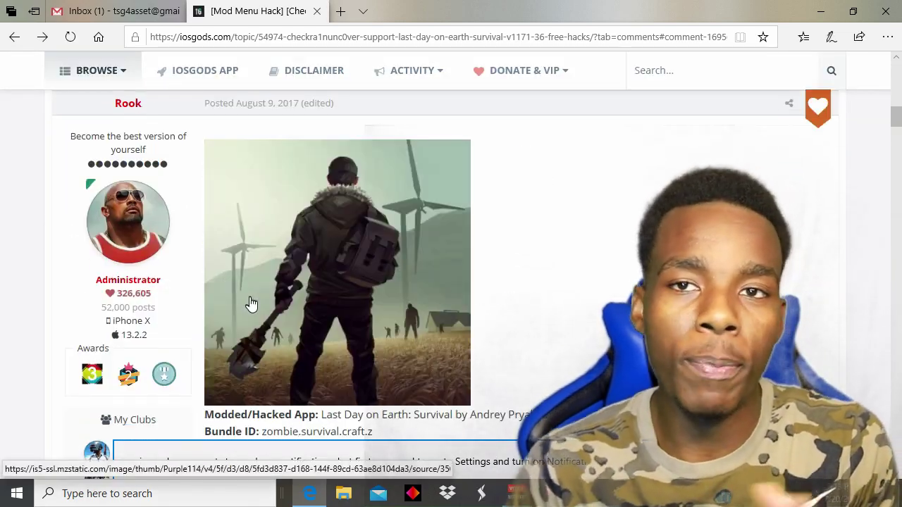
Step: Read down the Last Day On Earth hack topic's post and comments to the 'Reply to this topic...' box
{"action": "scroll", "coordinate": [267, 310], "scroll_direction": "down", "scroll_amount": 20}
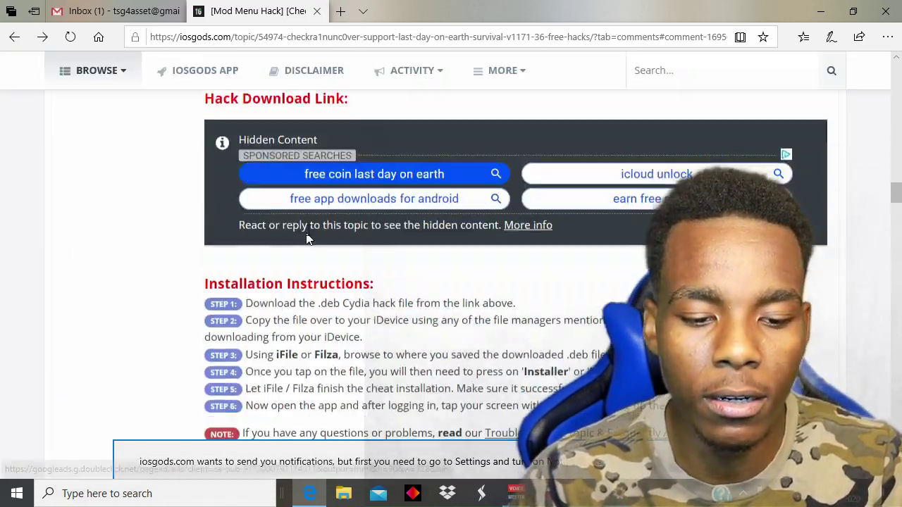
{"action": "left_click", "coordinate": [296, 236]}
{"action": "scroll", "coordinate": [358, 244], "scroll_direction": "down", "scroll_amount": 15}
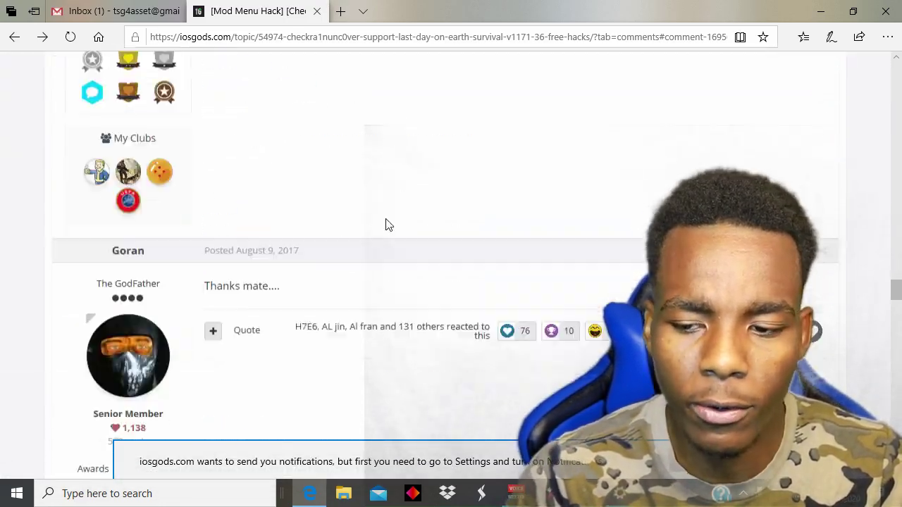
{"action": "scroll", "coordinate": [374, 257], "scroll_direction": "down", "scroll_amount": 20}
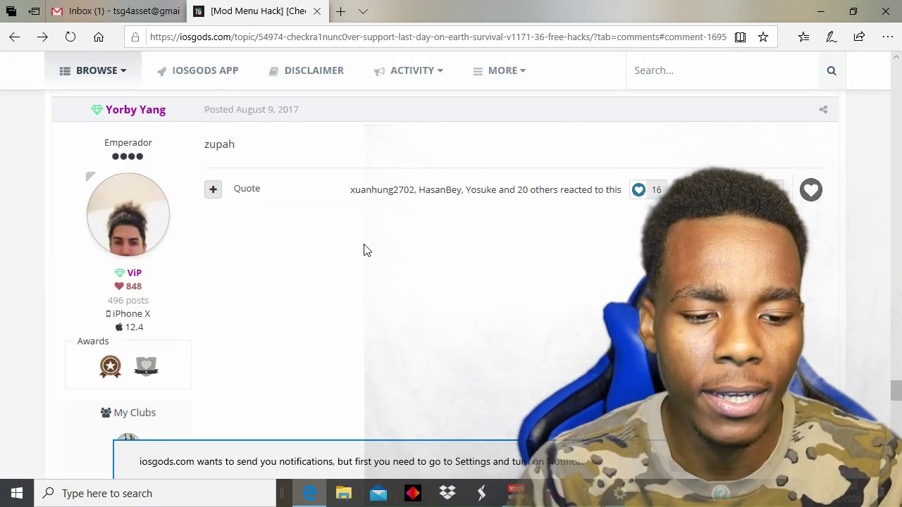
{"action": "scroll", "coordinate": [297, 324], "scroll_direction": "down", "scroll_amount": 5}
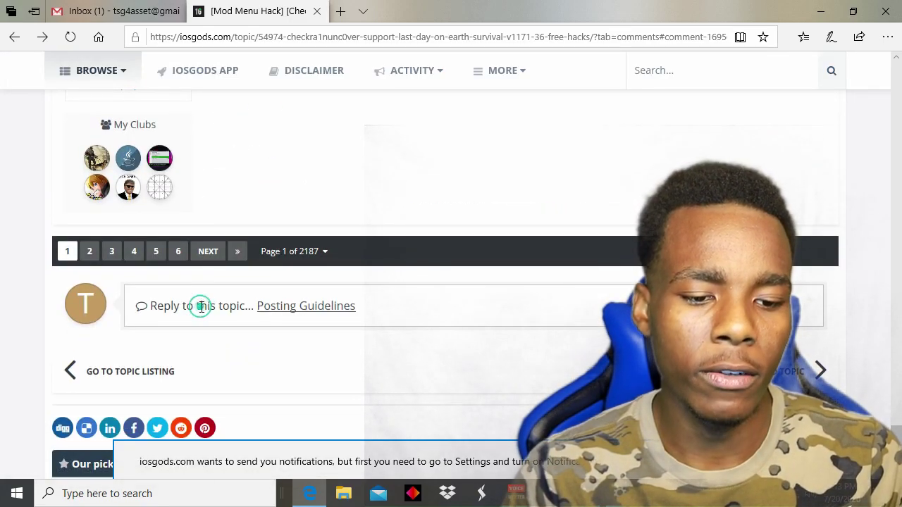
Step: Write and submit the reply 'lets go I love this game so do I this hack' on the topic
{"action": "left_click", "coordinate": [201, 306]}
{"action": "scroll", "coordinate": [233, 363], "scroll_direction": "down", "scroll_amount": 3}
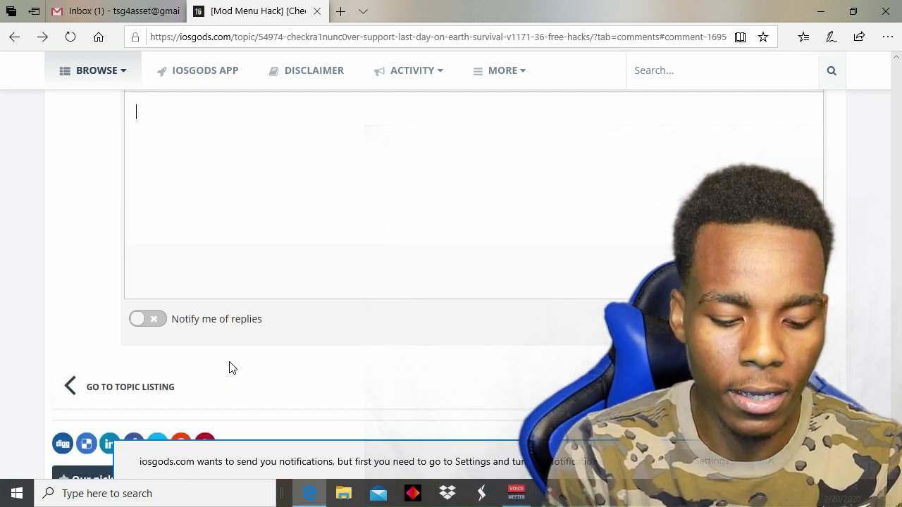
{"action": "type", "text": "lets g"}
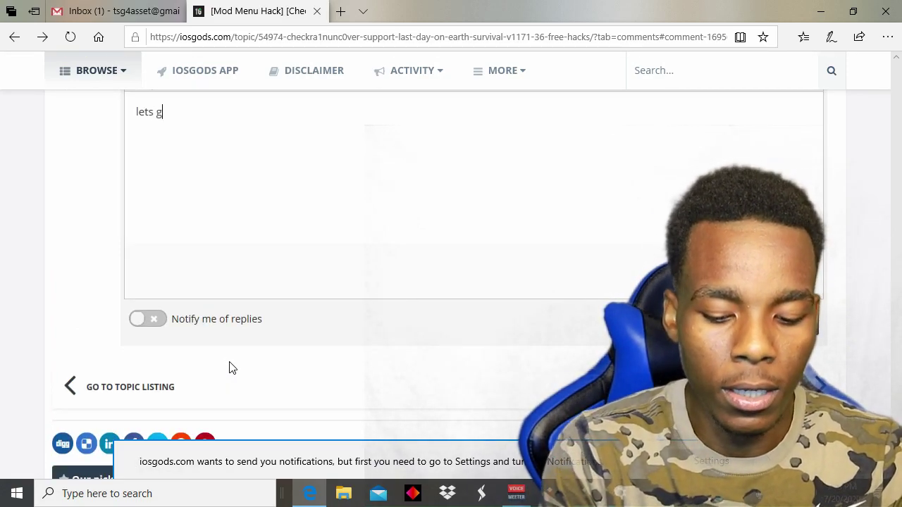
{"action": "type", "text": "o I love"}
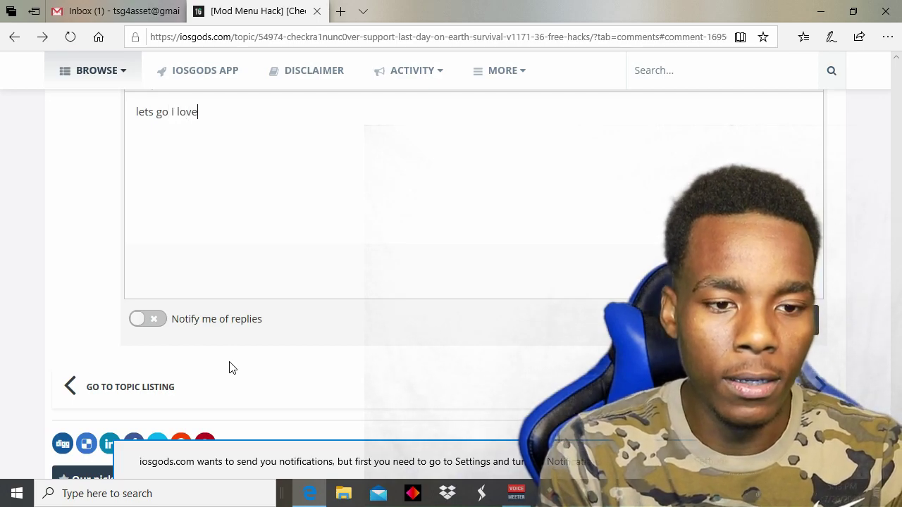
{"action": "type", "text": " this game so do I this hack"}
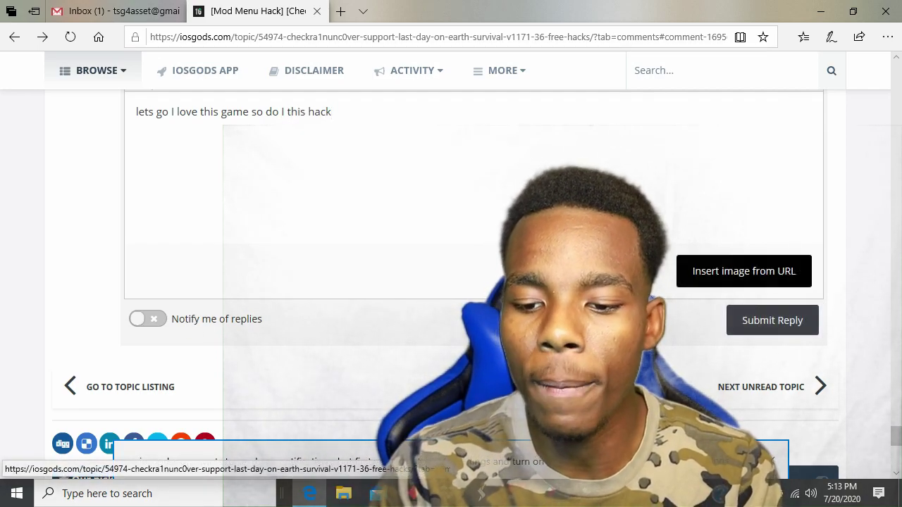
{"action": "left_click", "coordinate": [760, 319]}
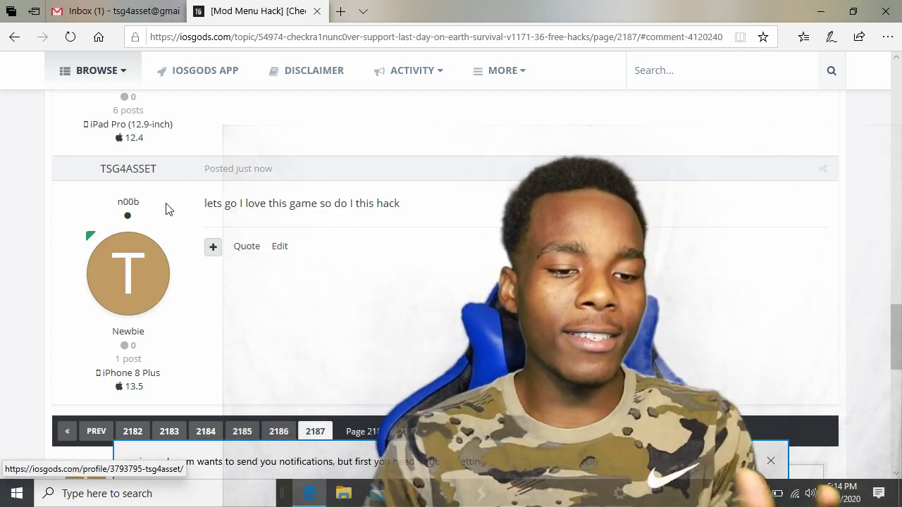
{"action": "double_click", "coordinate": [125, 202]}
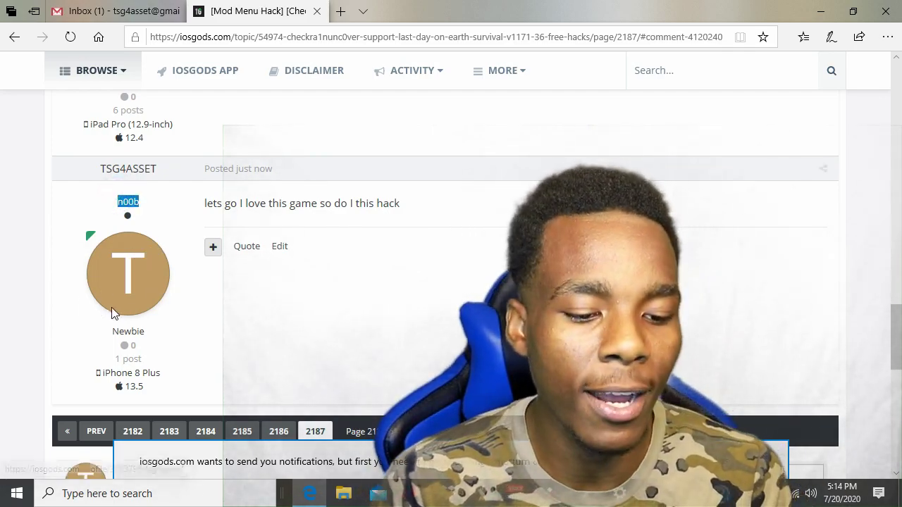
{"action": "left_click", "coordinate": [97, 358]}
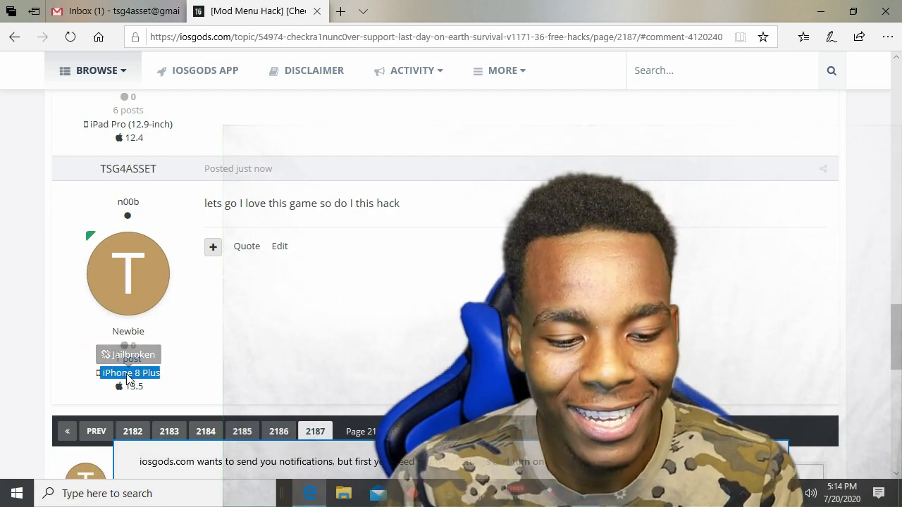
{"action": "left_click", "coordinate": [252, 336]}
{"action": "left_click", "coordinate": [188, 341]}
{"action": "scroll", "coordinate": [120, 282], "scroll_direction": "down", "scroll_amount": 2}
{"action": "left_click", "coordinate": [121, 261]}
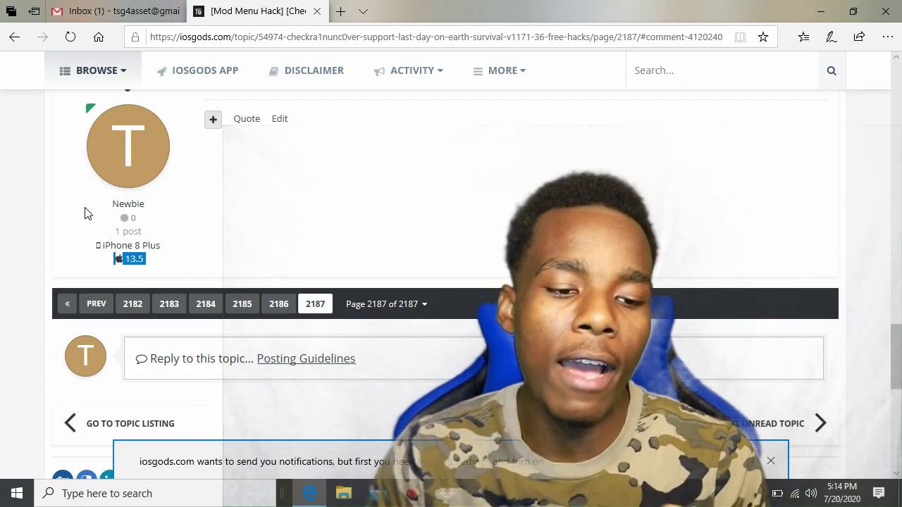
{"action": "scroll", "coordinate": [105, 268], "scroll_direction": "up", "scroll_amount": 6}
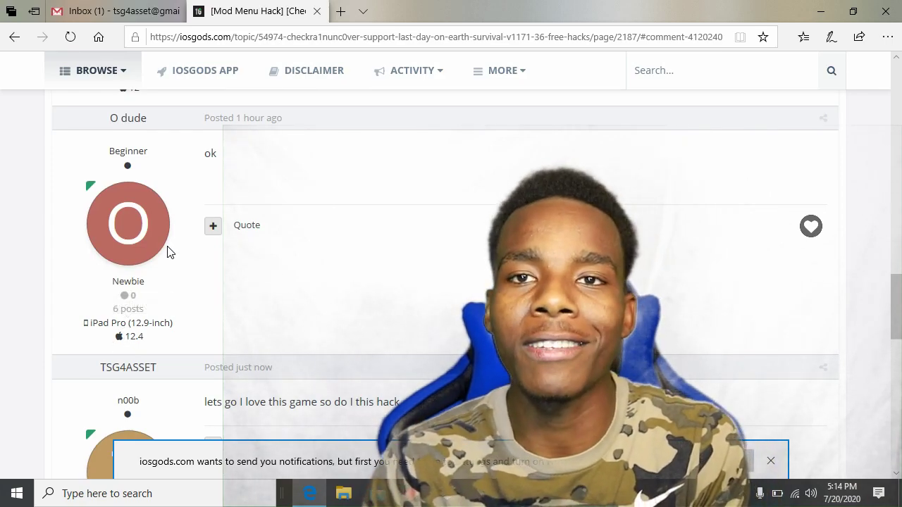
{"action": "scroll", "coordinate": [149, 237], "scroll_direction": "up", "scroll_amount": 5}
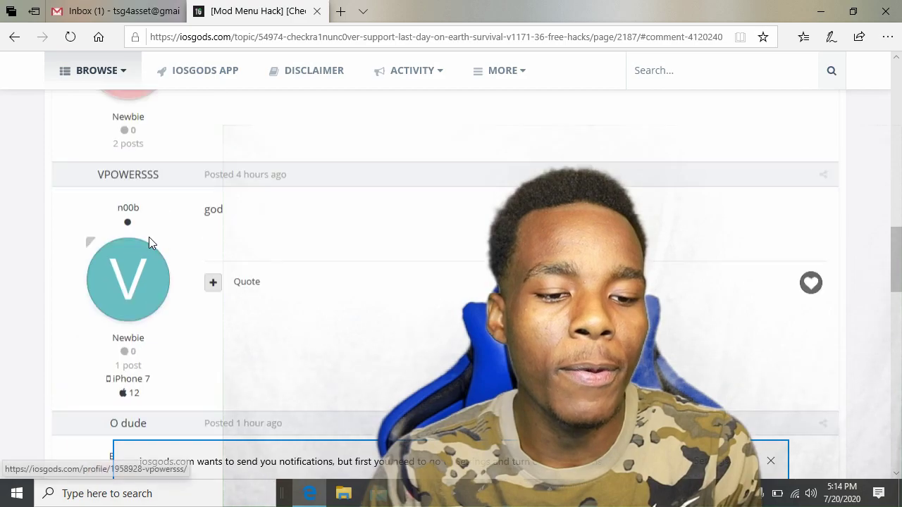
{"action": "scroll", "coordinate": [130, 238], "scroll_direction": "down", "scroll_amount": 10}
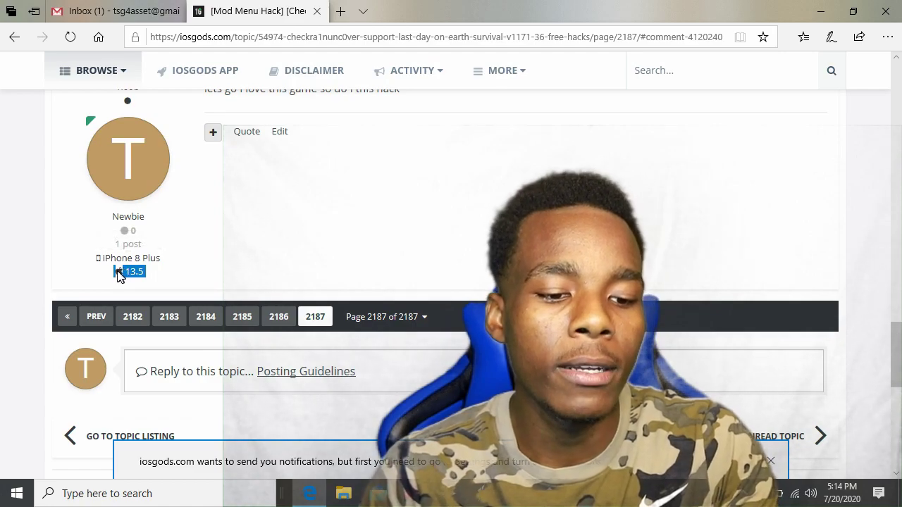
{"action": "scroll", "coordinate": [131, 273], "scroll_direction": "up", "scroll_amount": 6}
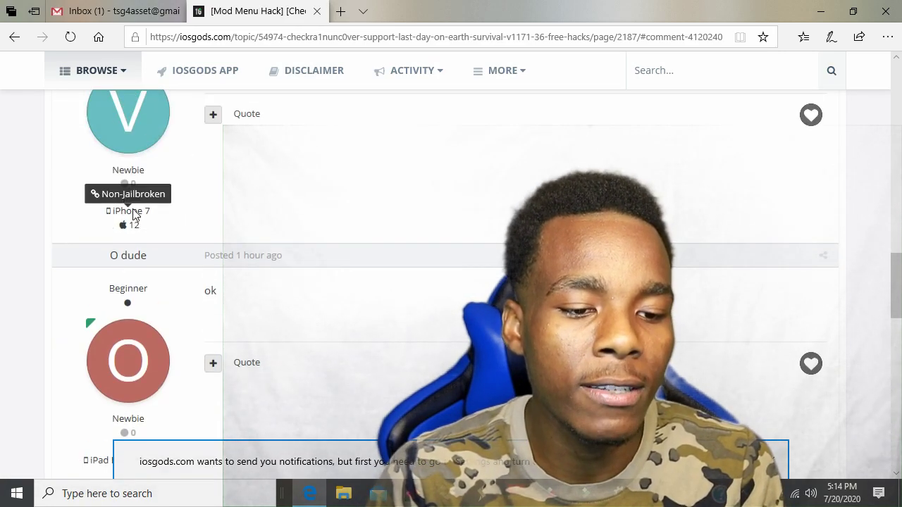
{"action": "scroll", "coordinate": [134, 217], "scroll_direction": "up", "scroll_amount": 3}
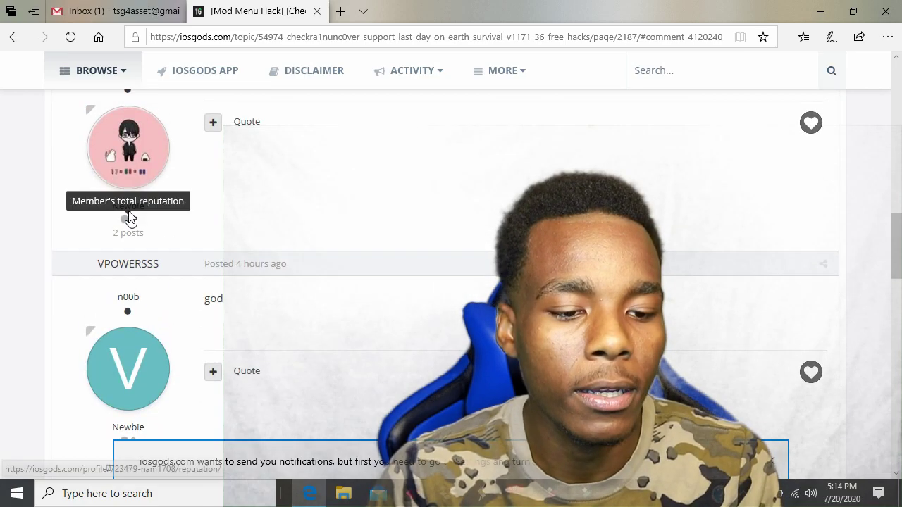
{"action": "scroll", "coordinate": [124, 204], "scroll_direction": "up", "scroll_amount": 2}
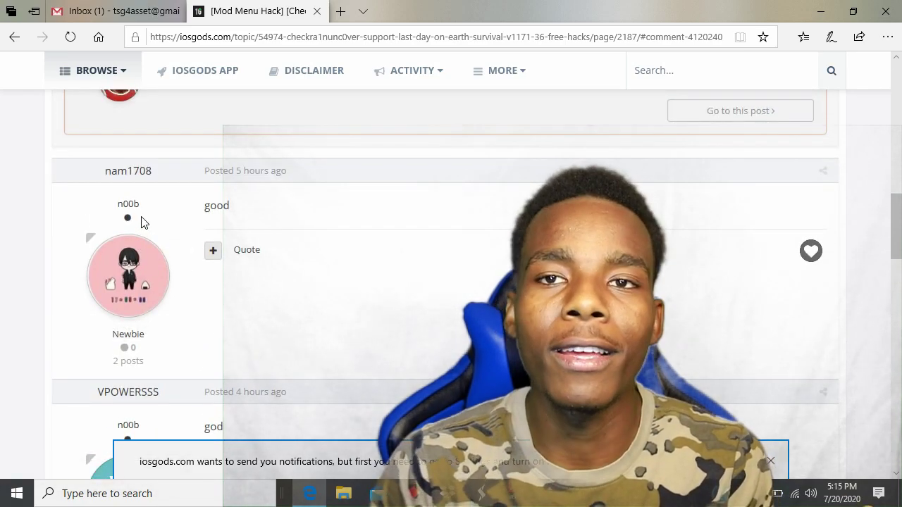
{"action": "scroll", "coordinate": [121, 246], "scroll_direction": "up", "scroll_amount": 2}
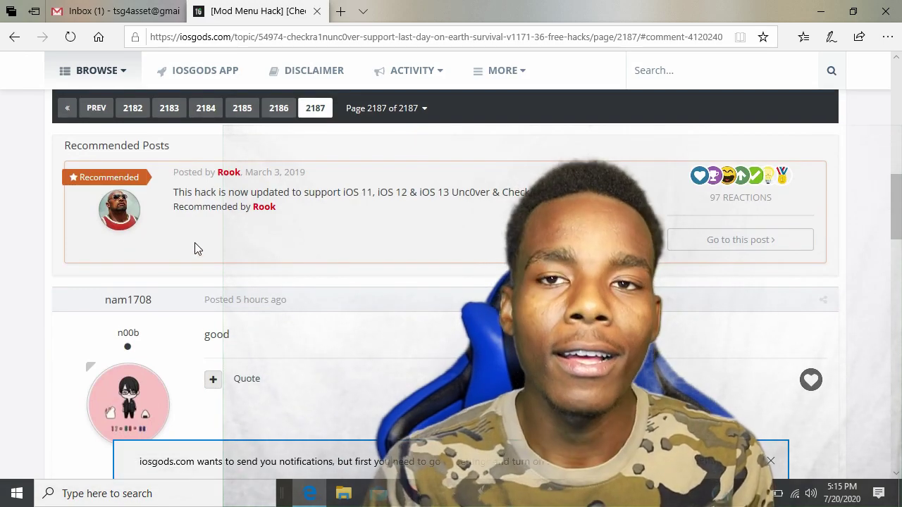
{"action": "scroll", "coordinate": [221, 230], "scroll_direction": "up", "scroll_amount": 7}
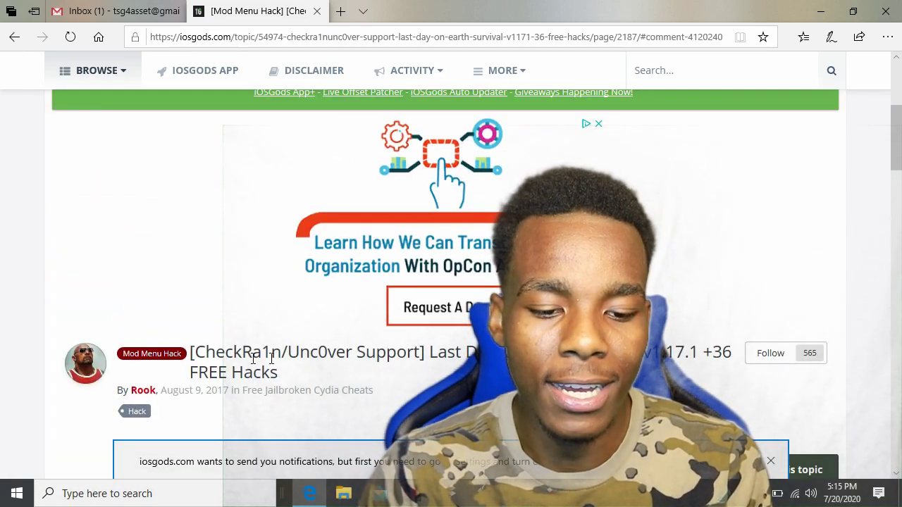
{"action": "left_click_drag", "start_coordinate": [207, 354], "coordinate": [340, 355]}
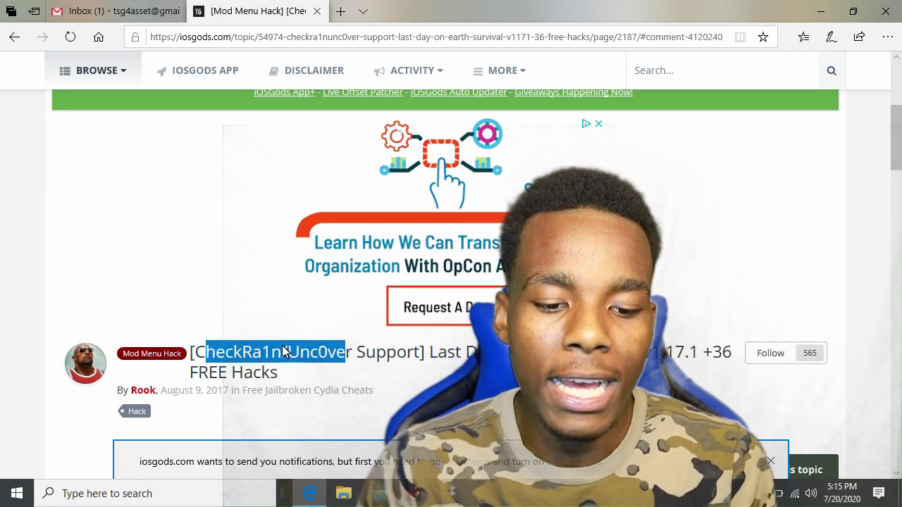
{"action": "left_click", "coordinate": [364, 356]}
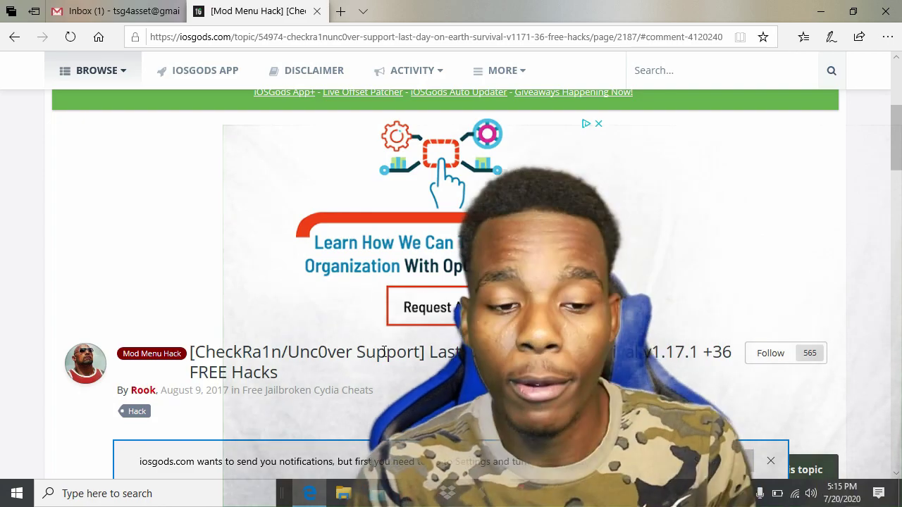
{"action": "scroll", "coordinate": [241, 356], "scroll_direction": "down", "scroll_amount": 4}
{"action": "scroll", "coordinate": [170, 226], "scroll_direction": "down", "scroll_amount": 5}
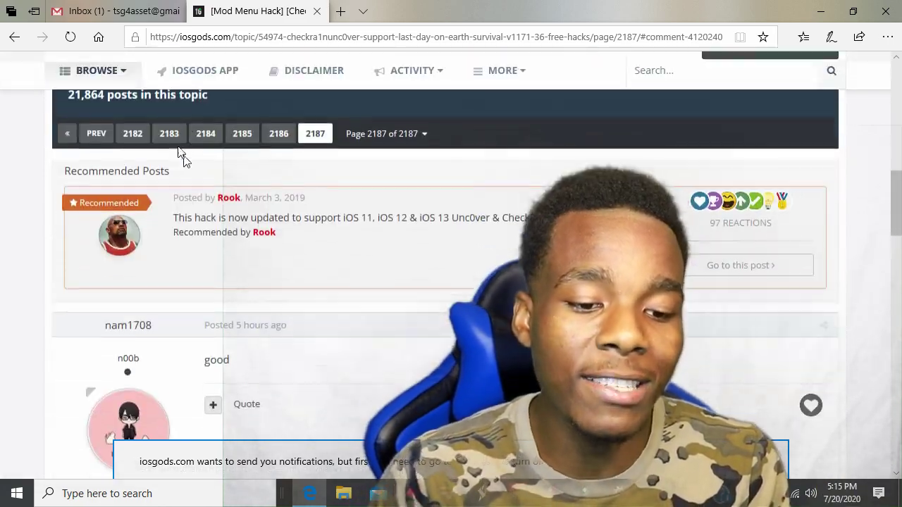
{"action": "scroll", "coordinate": [141, 162], "scroll_direction": "up", "scroll_amount": 4}
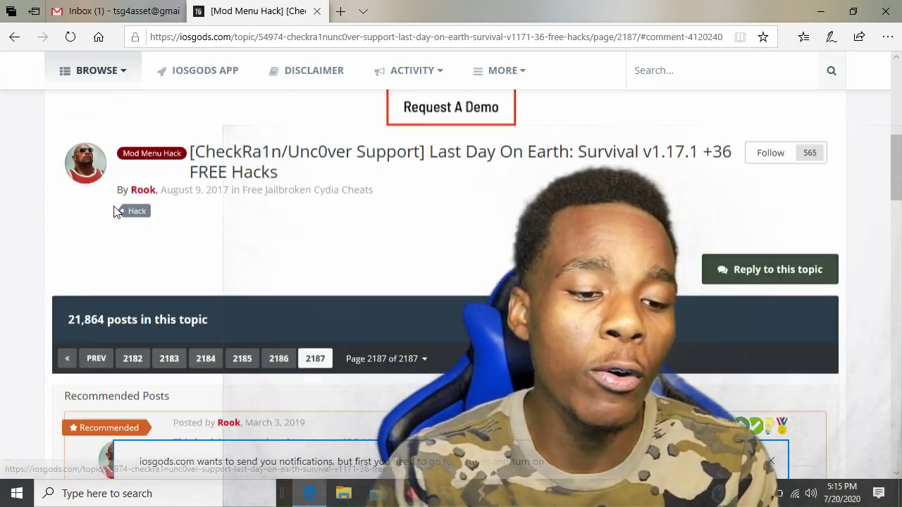
{"action": "left_click", "coordinate": [68, 375]}
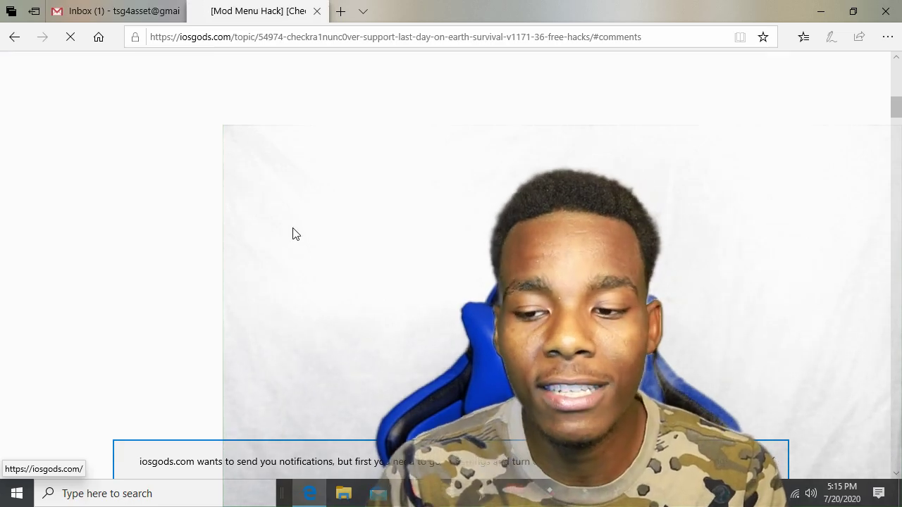
Step: Scroll the topic's opening post down to the unlocked Hack Download Link box
{"action": "scroll", "coordinate": [259, 250], "scroll_direction": "down", "scroll_amount": 5}
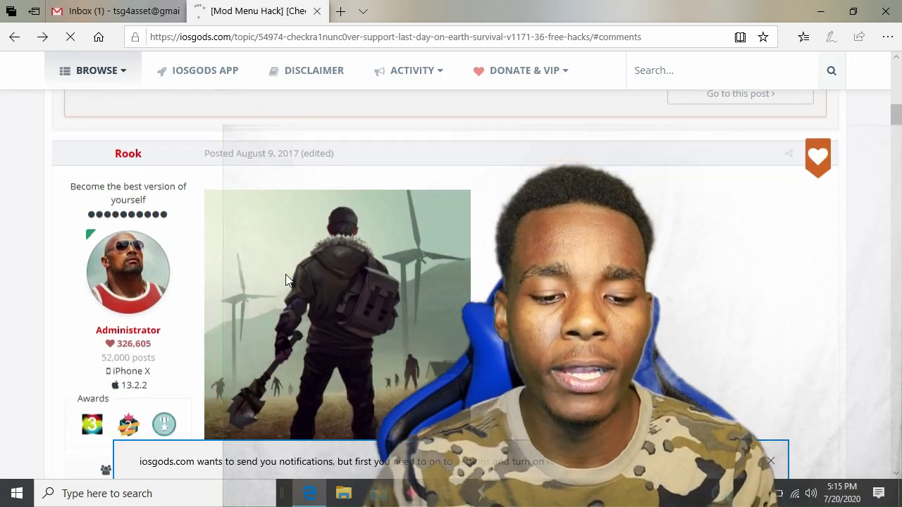
{"action": "scroll", "coordinate": [368, 303], "scroll_direction": "down", "scroll_amount": 10}
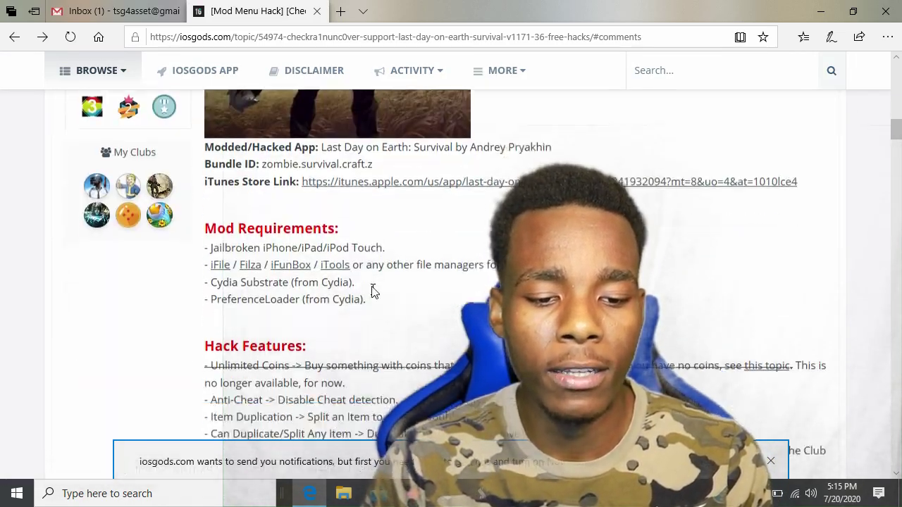
{"action": "scroll", "coordinate": [331, 141], "scroll_direction": "down", "scroll_amount": 12}
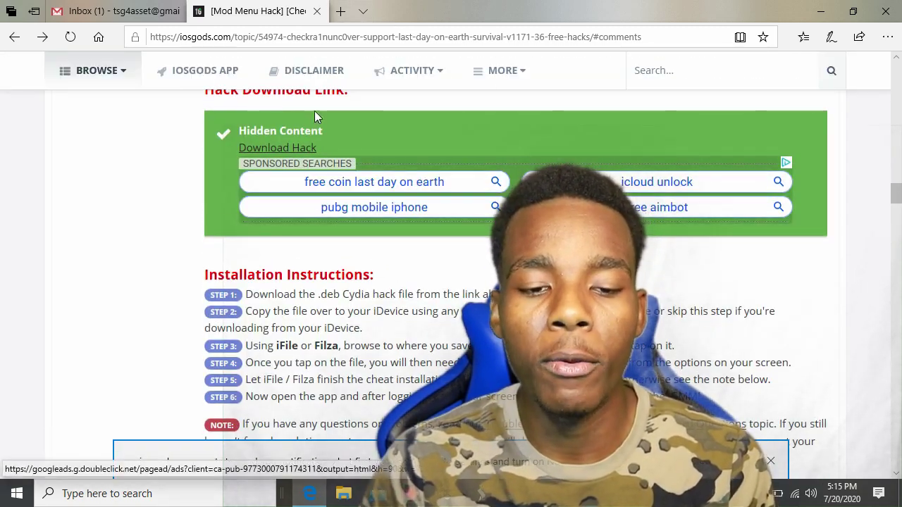
Step: Download the LastDayonEarth_1.17.1 .deb hack from iOSDDL through the Download Hack link
{"action": "left_click", "coordinate": [298, 149]}
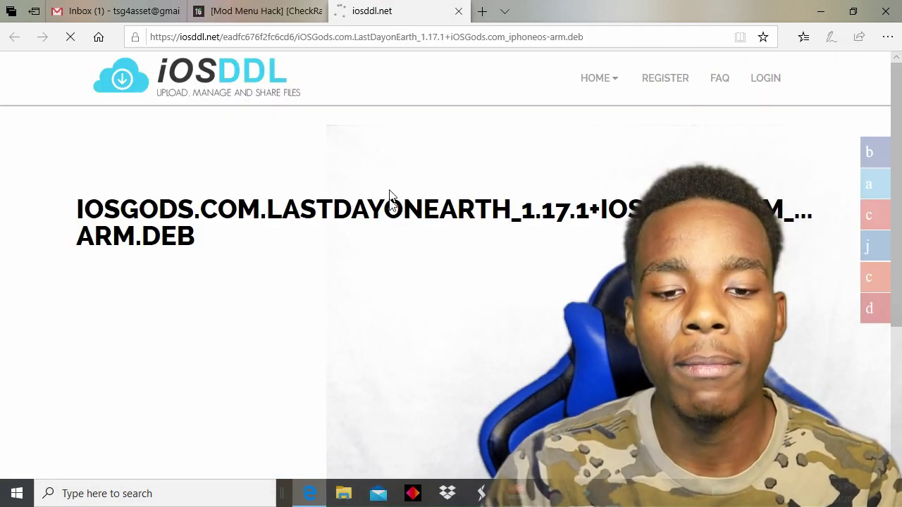
{"action": "scroll", "coordinate": [411, 288], "scroll_direction": "down", "scroll_amount": 5}
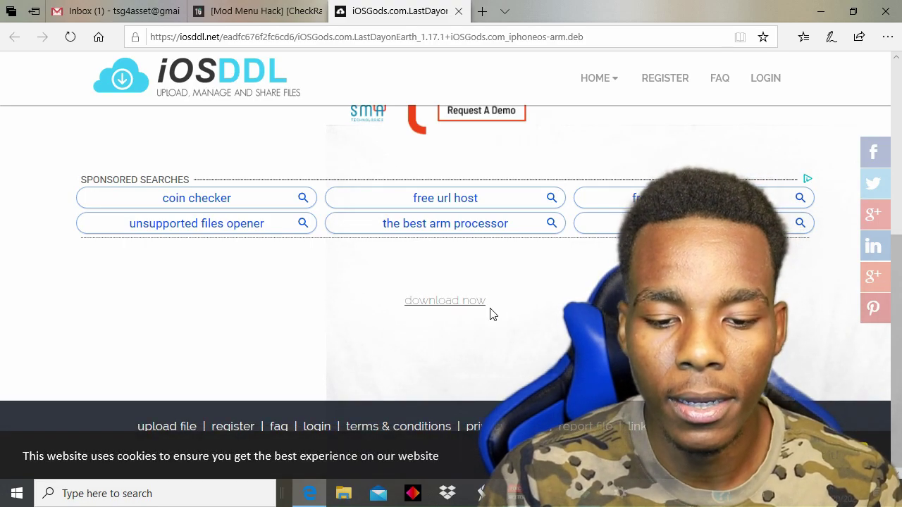
{"action": "left_click", "coordinate": [438, 307]}
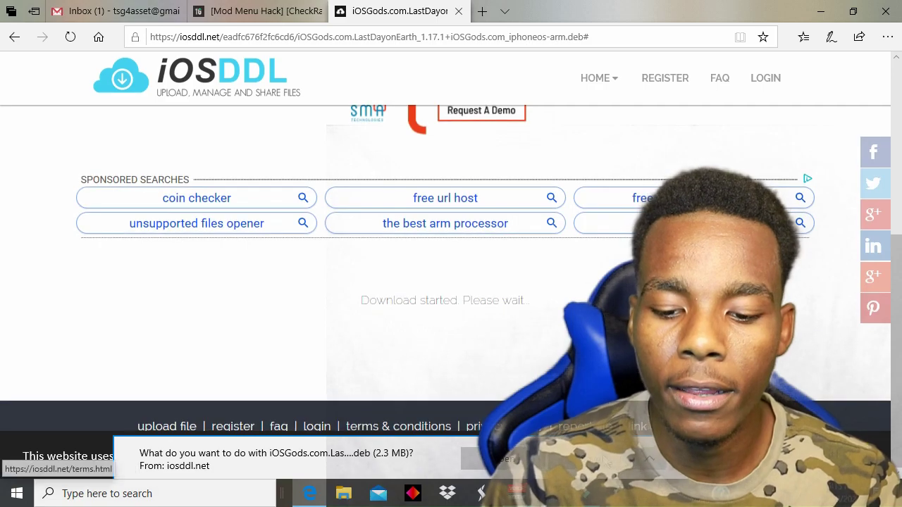